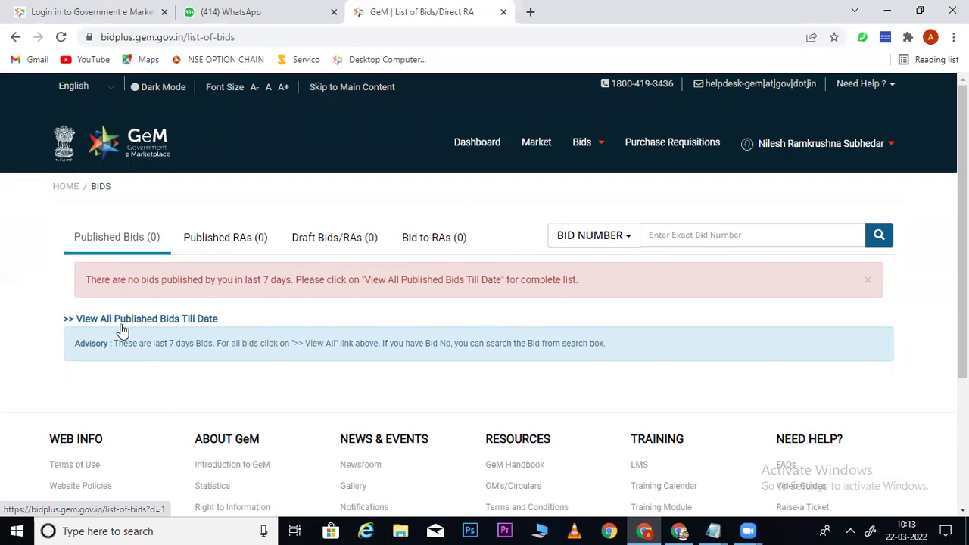
List all bids published till date and open the ended bid for technical evaluation
{"action": "left_click", "coordinate": [172, 323]}
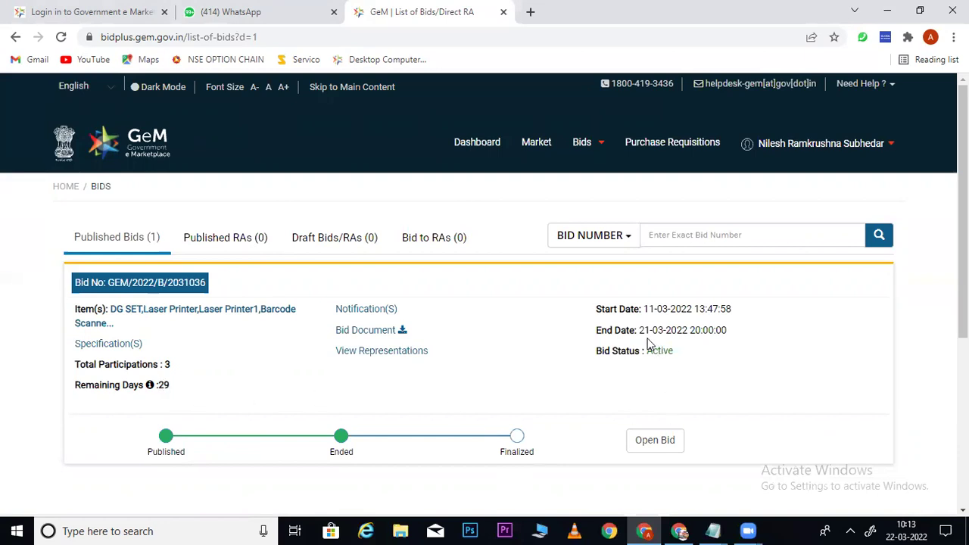
{"action": "left_click", "coordinate": [655, 442]}
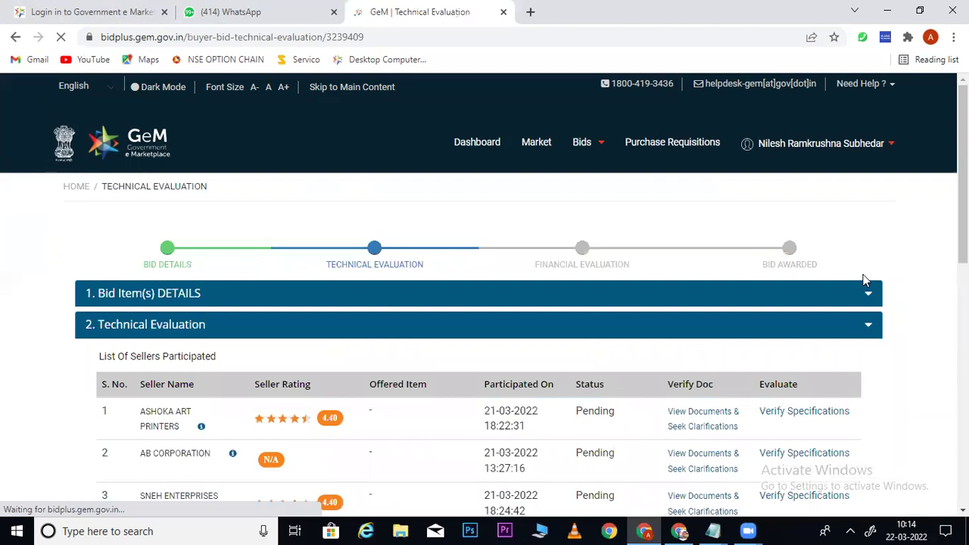
{"action": "scroll", "coordinate": [913, 241], "scroll_direction": "down", "scroll_amount": 2}
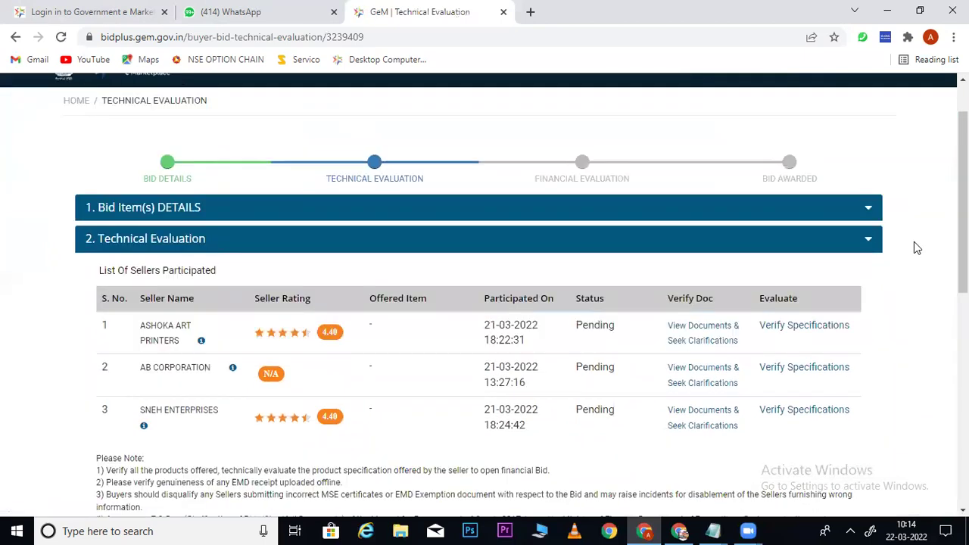
{"action": "scroll", "coordinate": [913, 242], "scroll_direction": "down", "scroll_amount": 3}
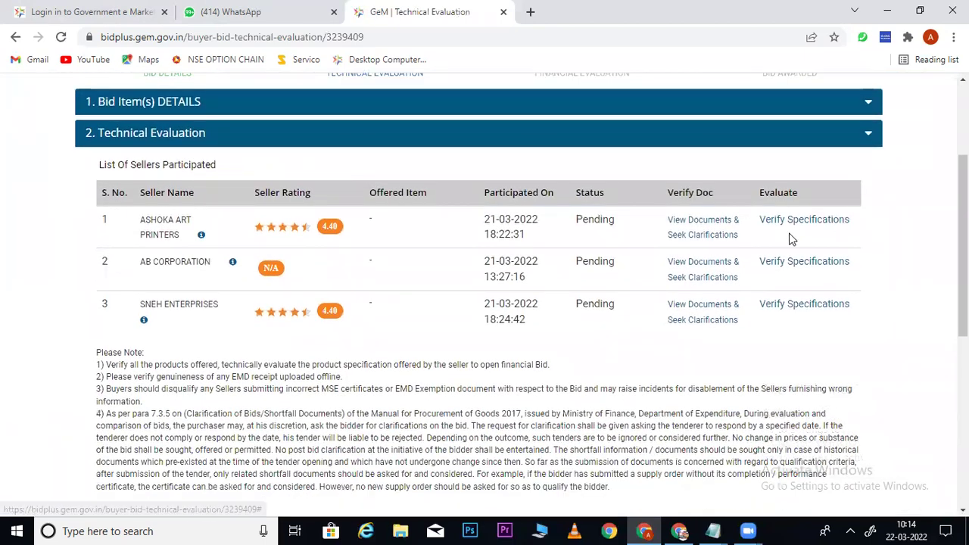
View the documents uploaded by ASHOKA ART PRINTERS and check the clarification history of the Experience Criteria requirement
{"action": "left_click", "coordinate": [702, 221]}
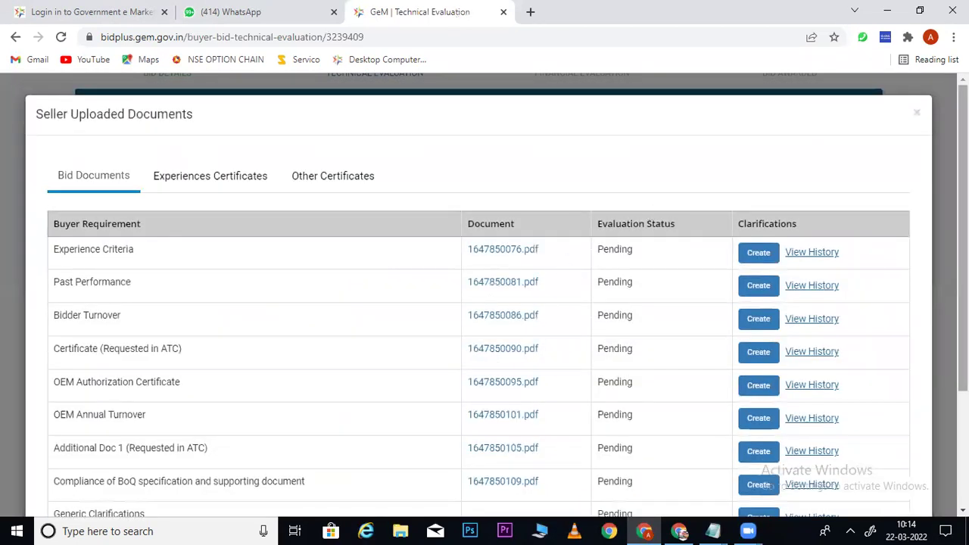
{"action": "scroll", "coordinate": [881, 168], "scroll_direction": "down", "scroll_amount": 2}
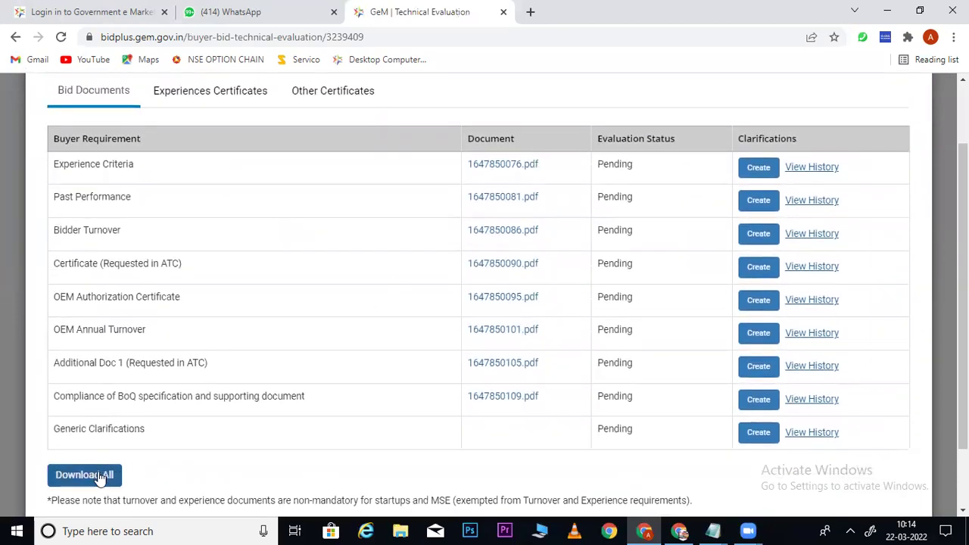
{"action": "left_click", "coordinate": [813, 167]}
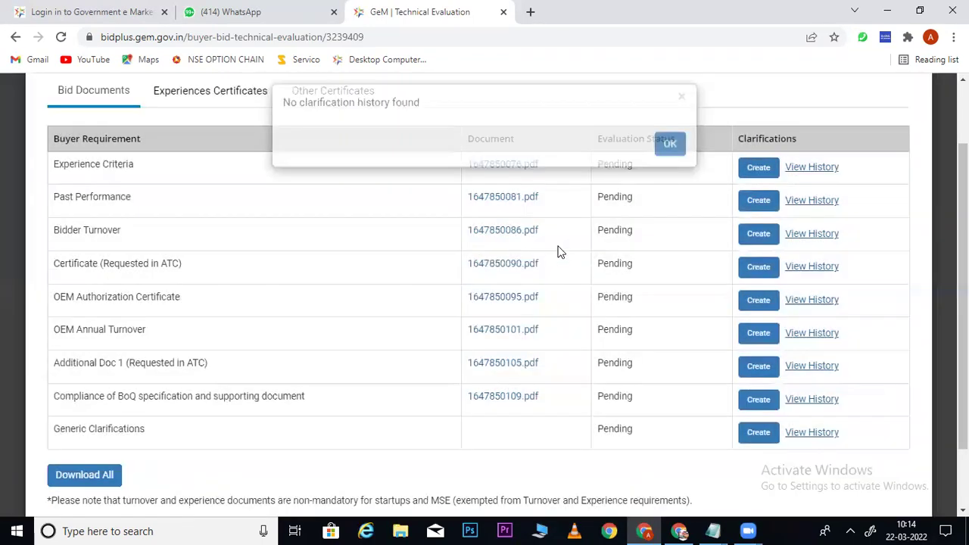
{"action": "left_click", "coordinate": [669, 153]}
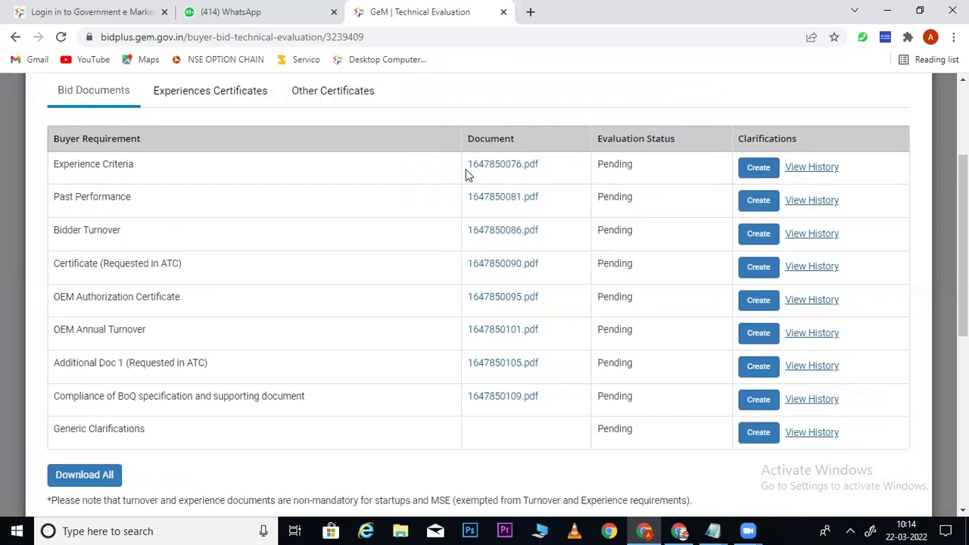
{"action": "left_click", "coordinate": [756, 174]}
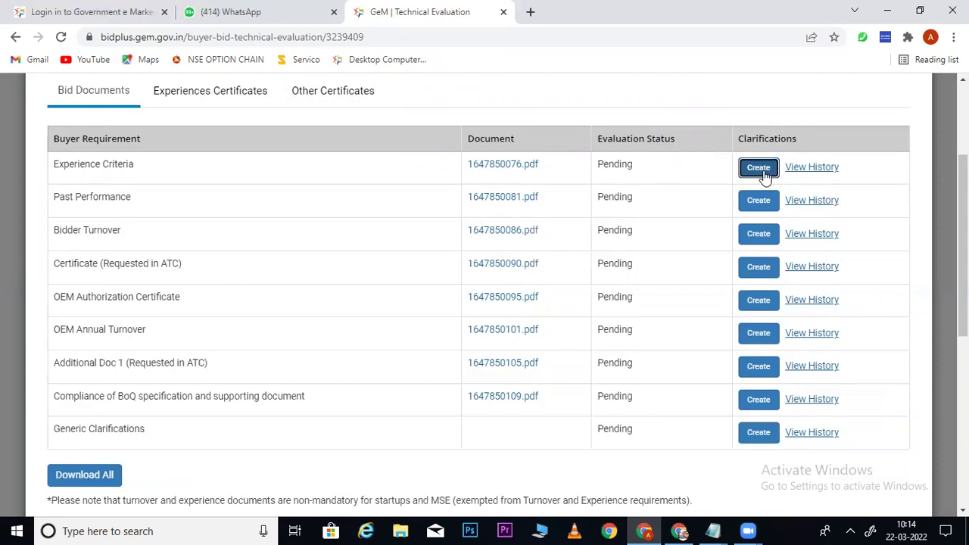
{"action": "left_click", "coordinate": [373, 179]}
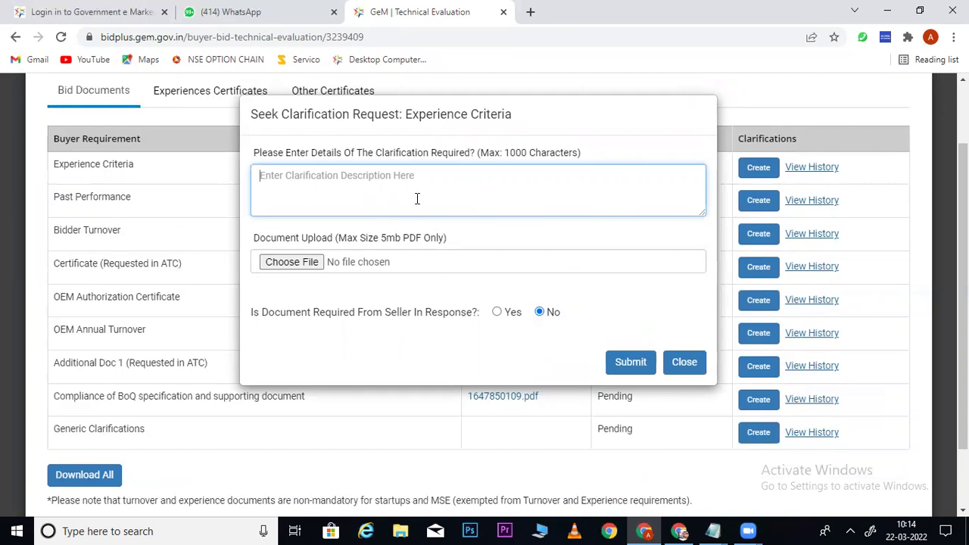
{"action": "left_click", "coordinate": [692, 365]}
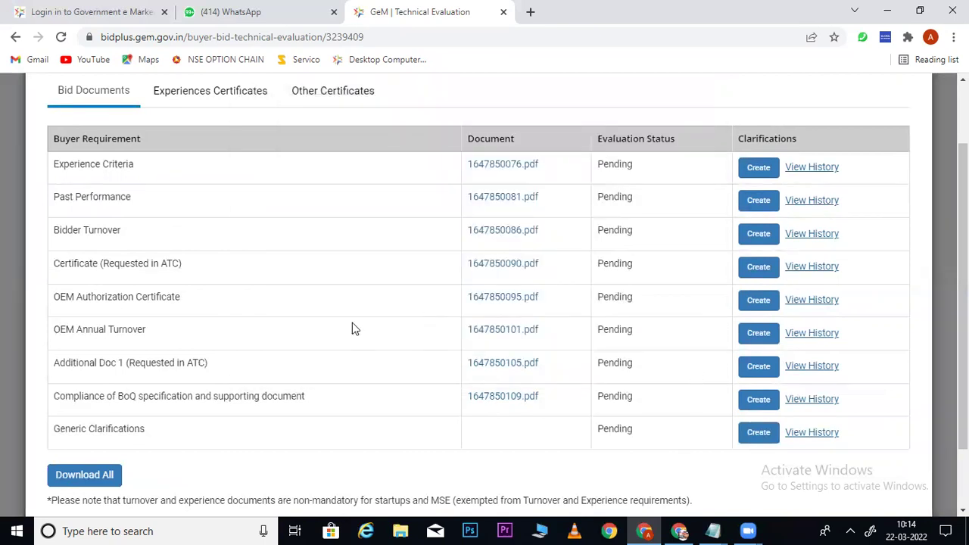
Download the seller's Experience Criteria document, view the PDF, and return to the technical evaluation page
{"action": "left_click", "coordinate": [503, 168]}
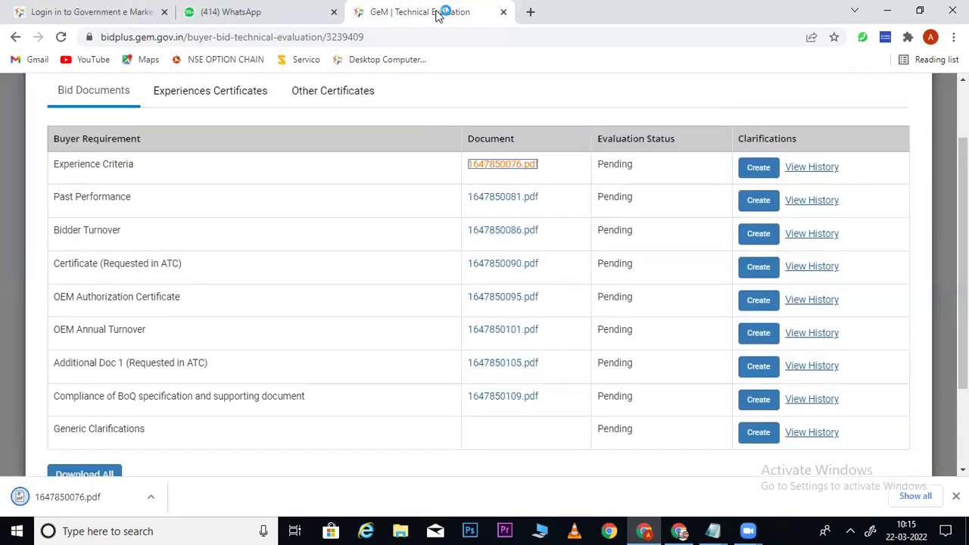
{"action": "left_click", "coordinate": [70, 500]}
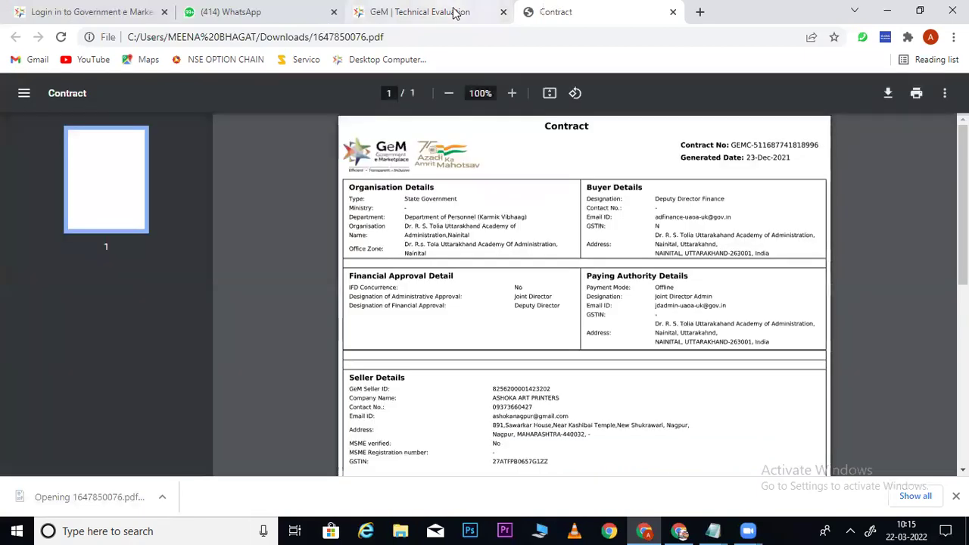
{"action": "left_click", "coordinate": [454, 12]}
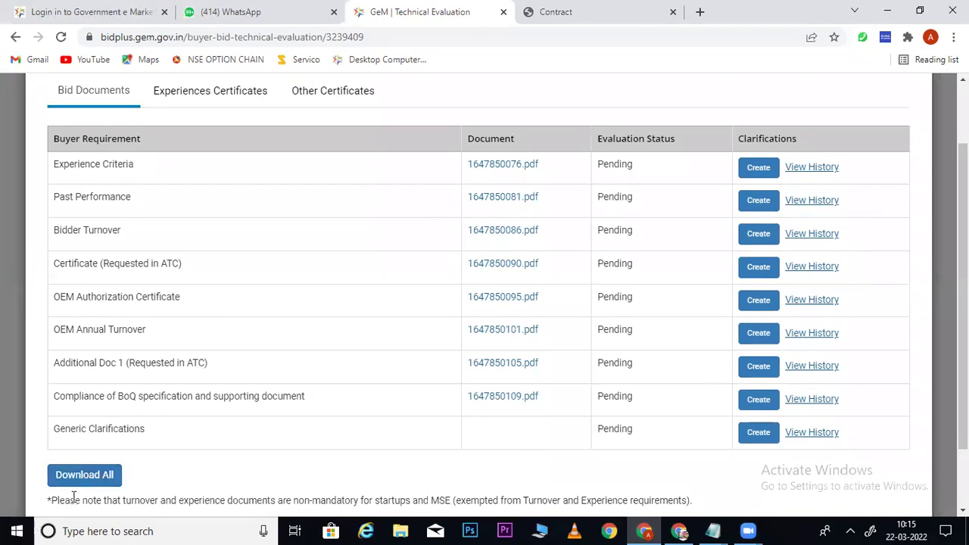
Check the seller's Experiences Certificates and Other Certificates, then close the uploaded documents
{"action": "left_click_drag", "start_coordinate": [963, 281], "coordinate": [962, 213]}
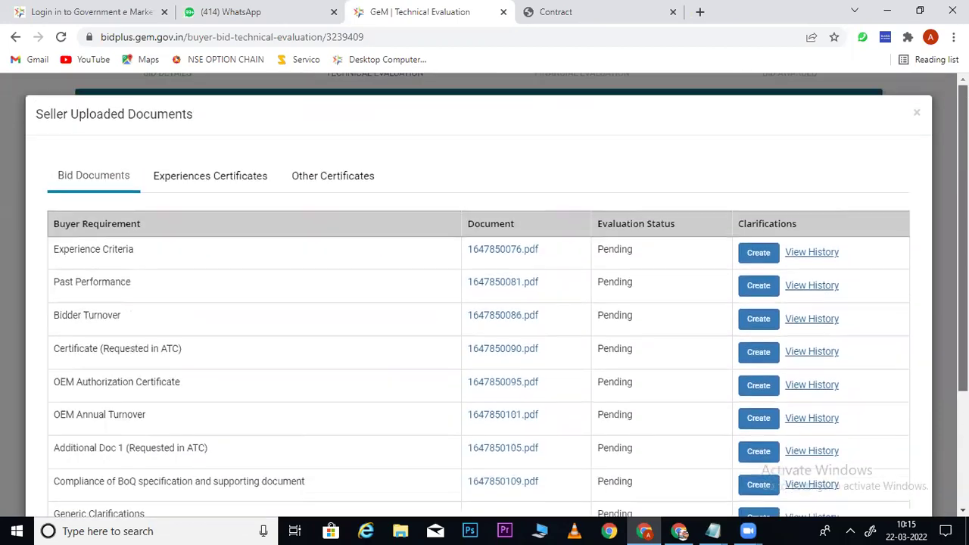
{"action": "left_click", "coordinate": [222, 188]}
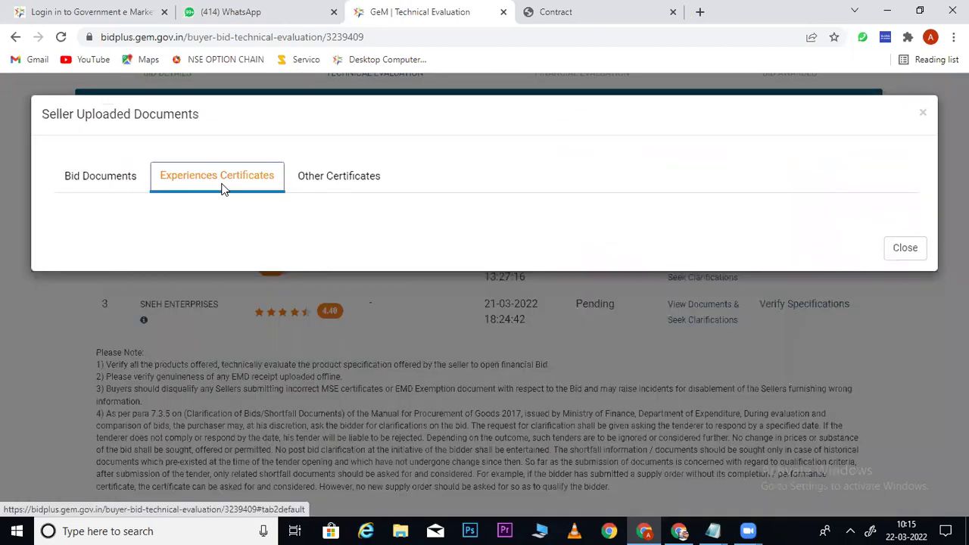
{"action": "left_click", "coordinate": [341, 181]}
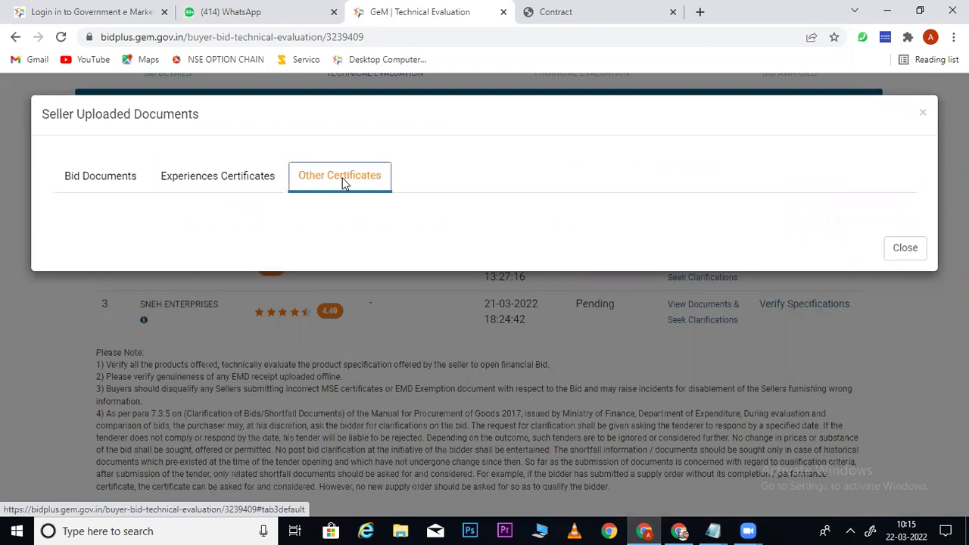
{"action": "left_click", "coordinate": [913, 258]}
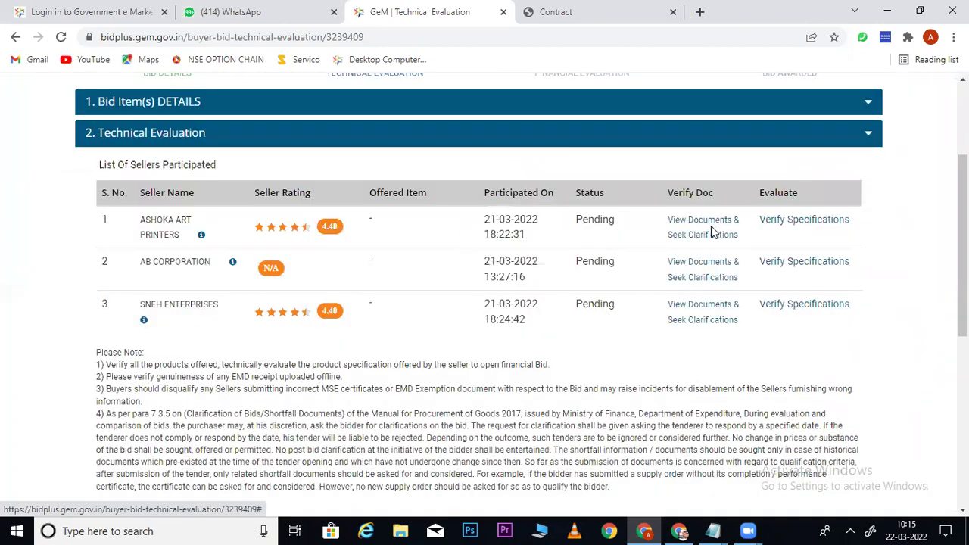
Review the technical specifications of ASHOKA ART PRINTERS and accept the seller with the comment "TECHNICAL QUALIFY", copying the comment text for reuse
{"action": "left_click", "coordinate": [790, 225]}
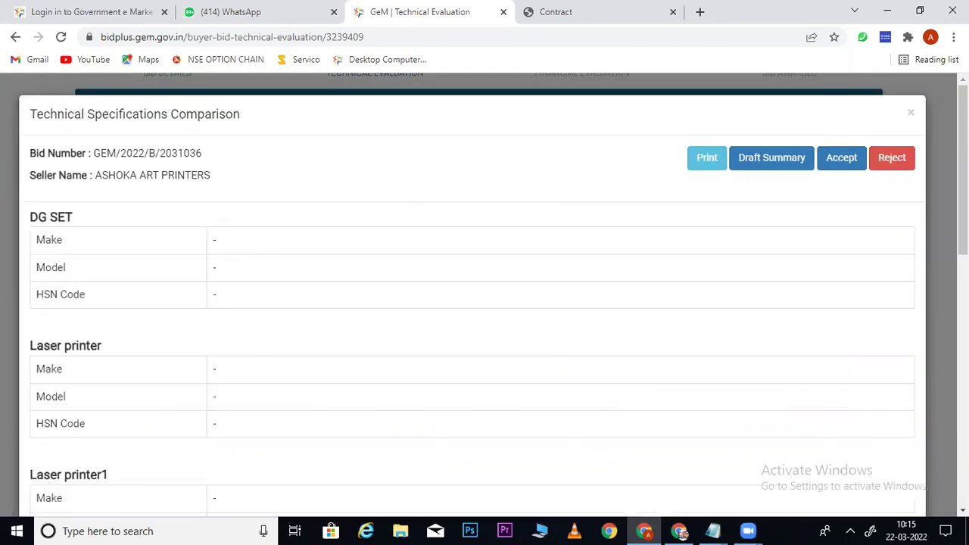
{"action": "scroll", "coordinate": [485, 303], "scroll_direction": "down", "scroll_amount": 5}
{"action": "scroll", "coordinate": [484, 303], "scroll_direction": "down", "scroll_amount": 3}
{"action": "scroll", "coordinate": [484, 303], "scroll_direction": "up", "scroll_amount": 1}
{"action": "scroll", "coordinate": [484, 303], "scroll_direction": "down", "scroll_amount": 2}
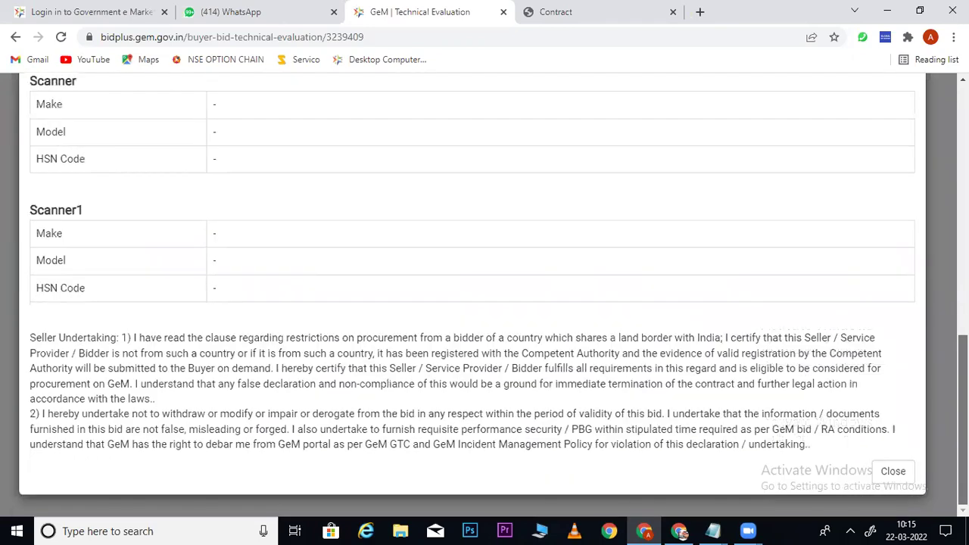
{"action": "scroll", "coordinate": [485, 303], "scroll_direction": "up", "scroll_amount": 10}
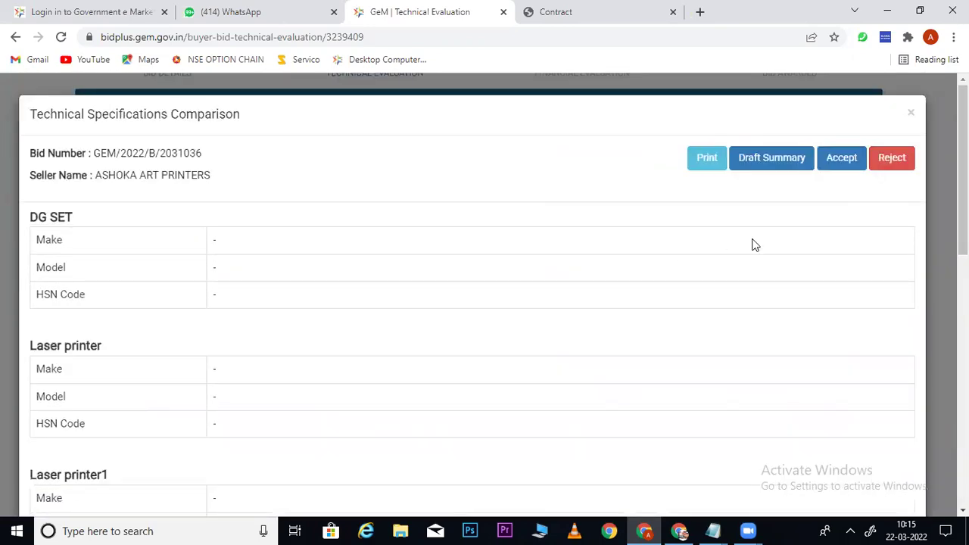
{"action": "left_click", "coordinate": [844, 171]}
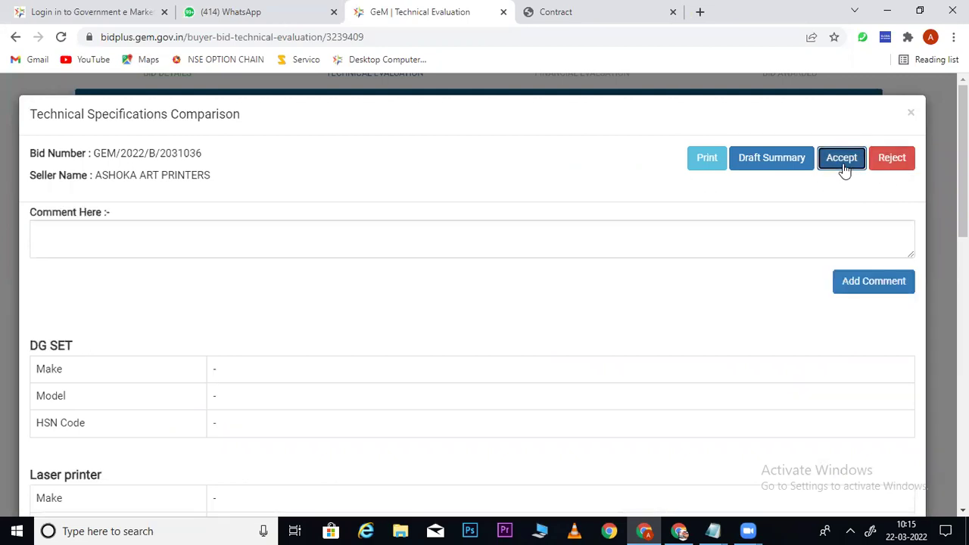
{"action": "left_click", "coordinate": [561, 242]}
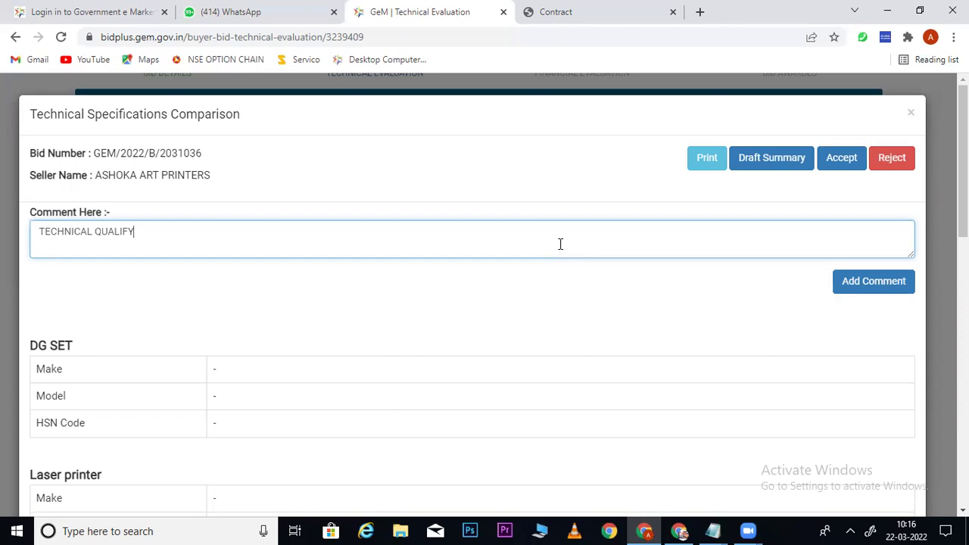
{"action": "left_click_drag", "start_coordinate": [148, 230], "coordinate": [35, 224]}
{"action": "key", "text": "ctrl+c"}
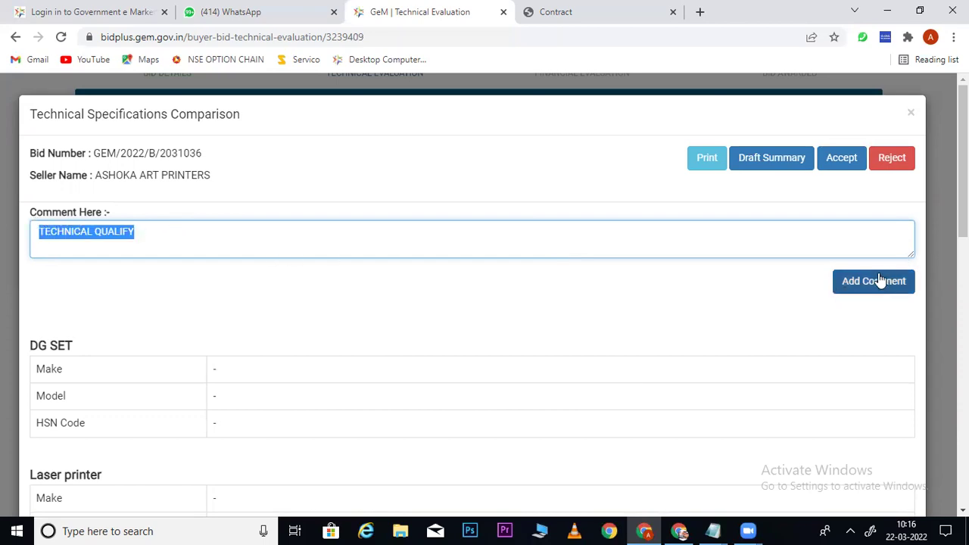
{"action": "left_click", "coordinate": [843, 169]}
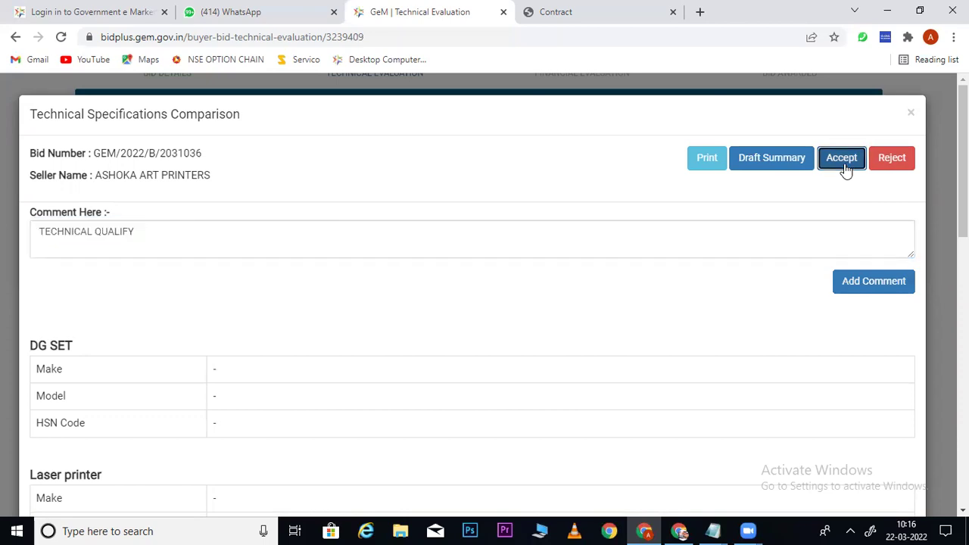
{"action": "left_click", "coordinate": [864, 284]}
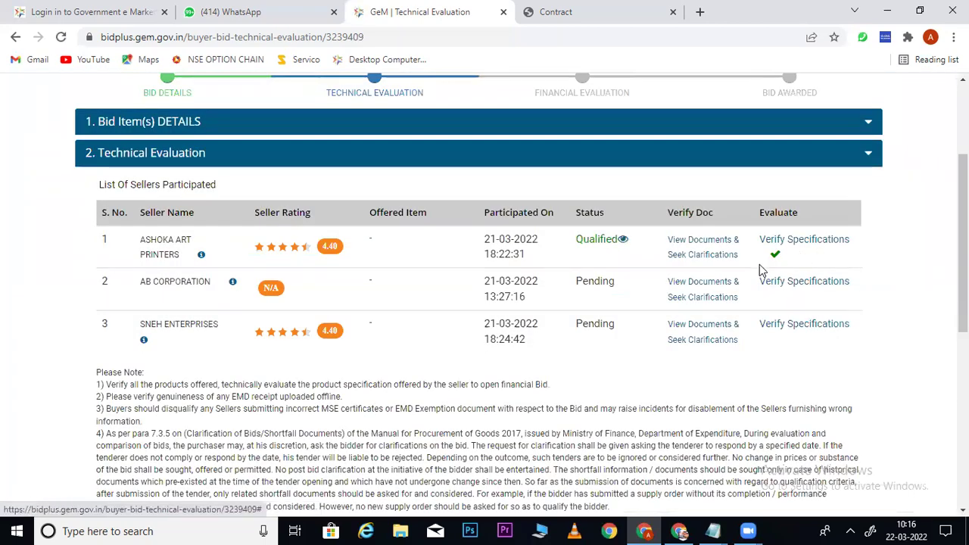
Accept the technical specifications of AB CORPORATION with the copied comment "TECHNICAL QUALIFY"
{"action": "left_click", "coordinate": [787, 287]}
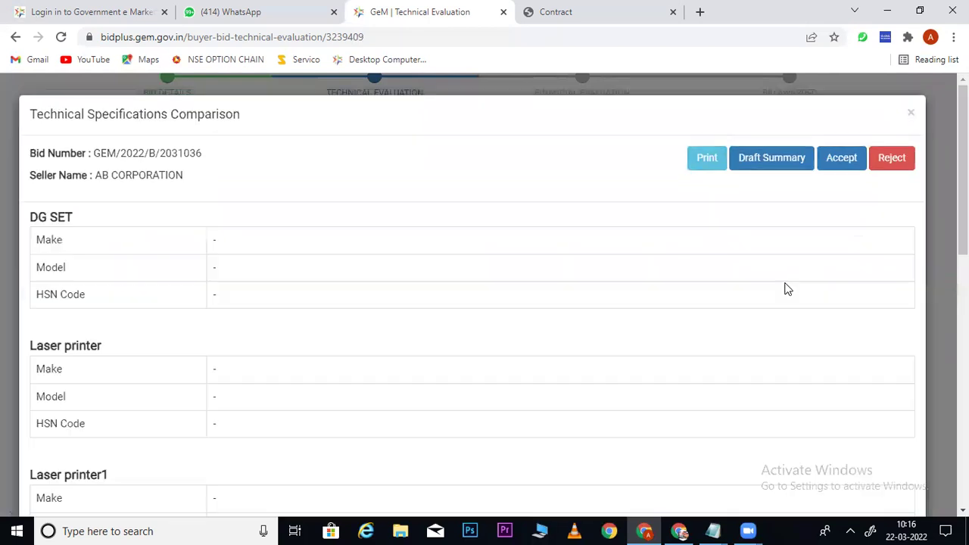
{"action": "left_click", "coordinate": [843, 161]}
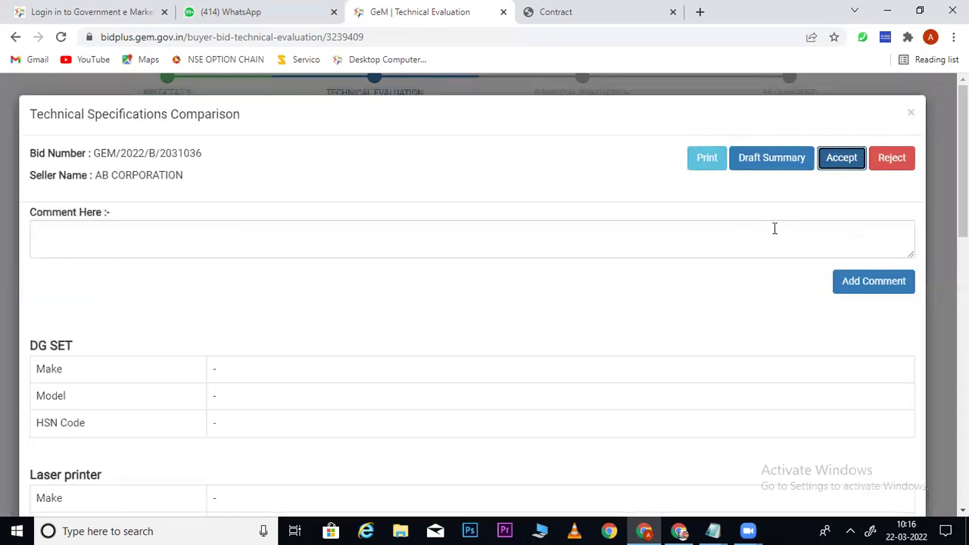
{"action": "left_click", "coordinate": [718, 239]}
{"action": "key", "text": "ctrl+v"}
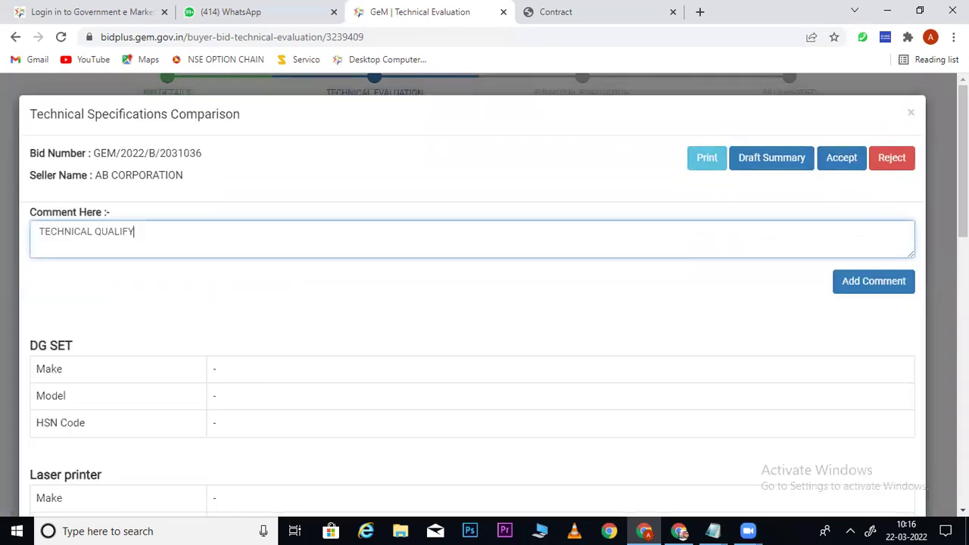
{"action": "left_click", "coordinate": [866, 286]}
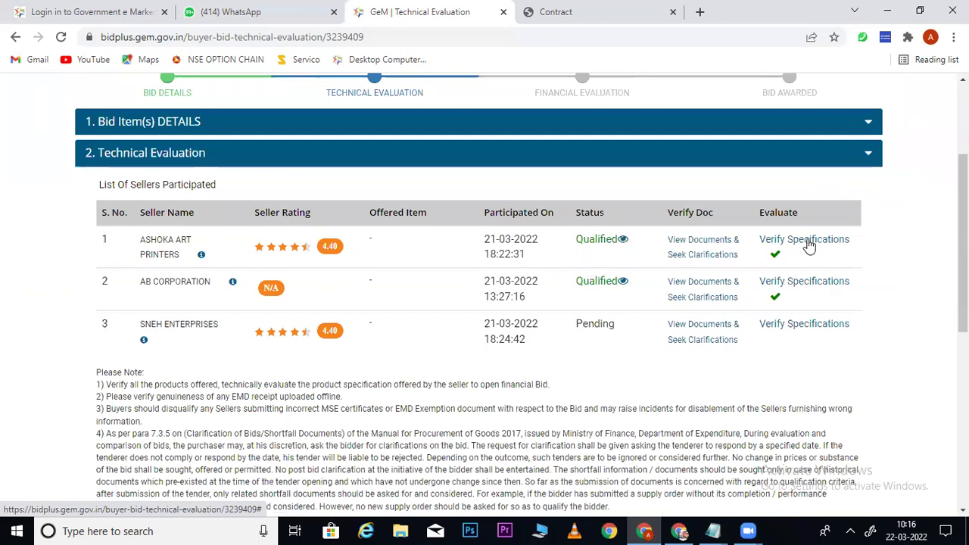
Accept the technical specifications of SNEH ENTERPRISES with the copied comment "TECHNICAL QUALIFY"
{"action": "left_click", "coordinate": [789, 325]}
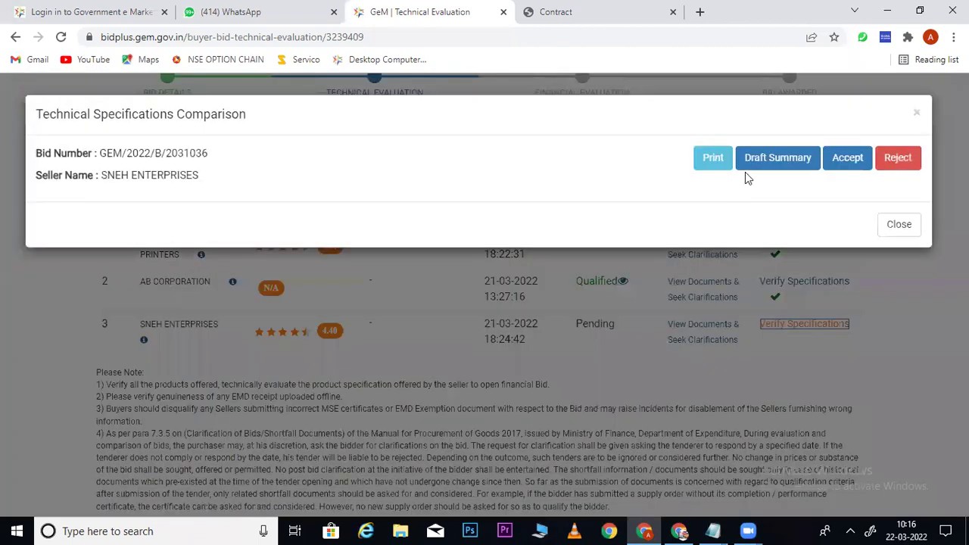
{"action": "left_click", "coordinate": [842, 159]}
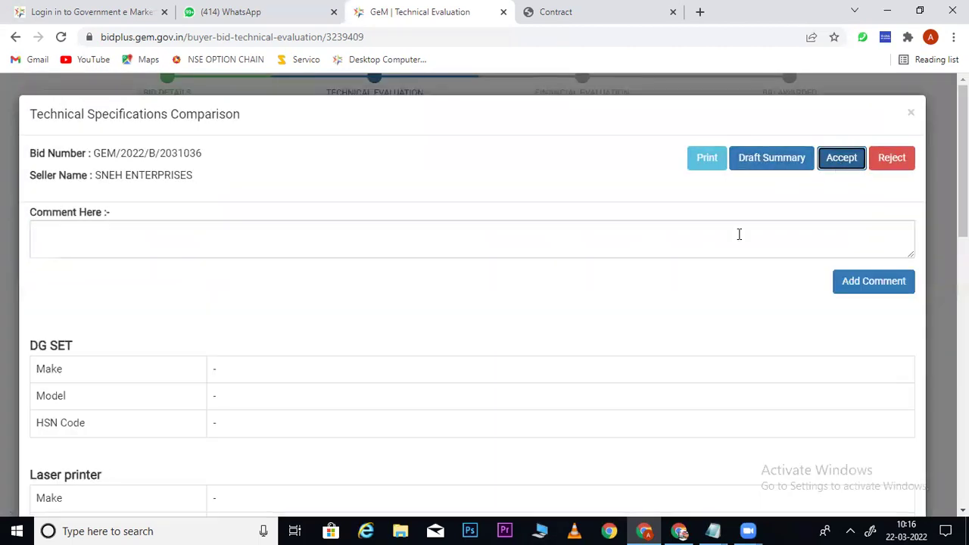
{"action": "left_click", "coordinate": [683, 242]}
{"action": "key", "text": "ctrl+v"}
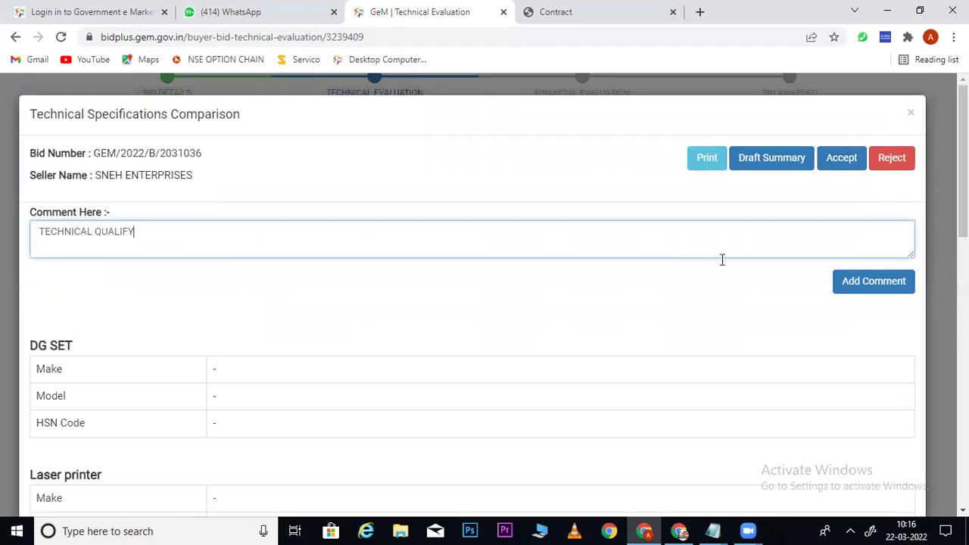
{"action": "left_click", "coordinate": [869, 287]}
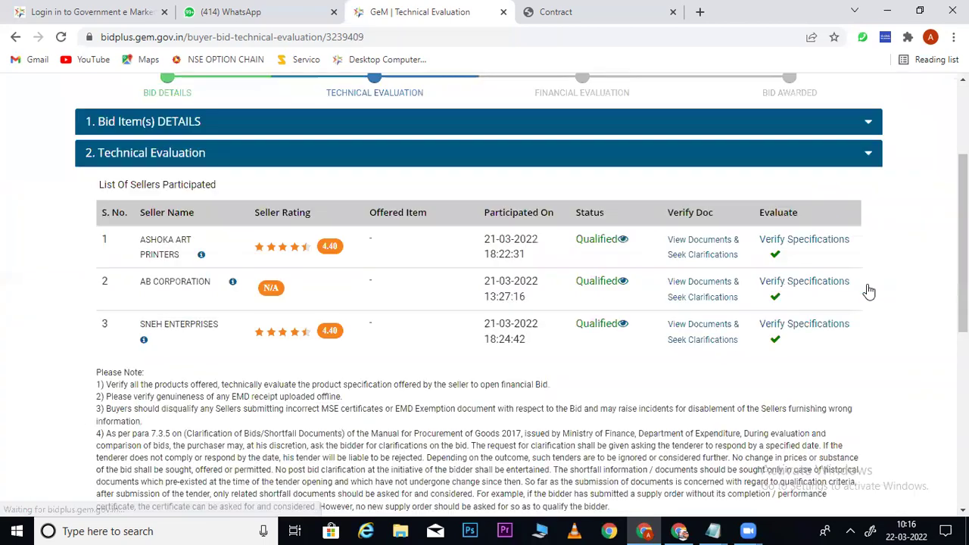
Confirm the technical evaluation of the three qualified sellers and notify the bidders, proceeding with publication of the results
{"action": "scroll", "coordinate": [738, 395], "scroll_direction": "down", "scroll_amount": 3}
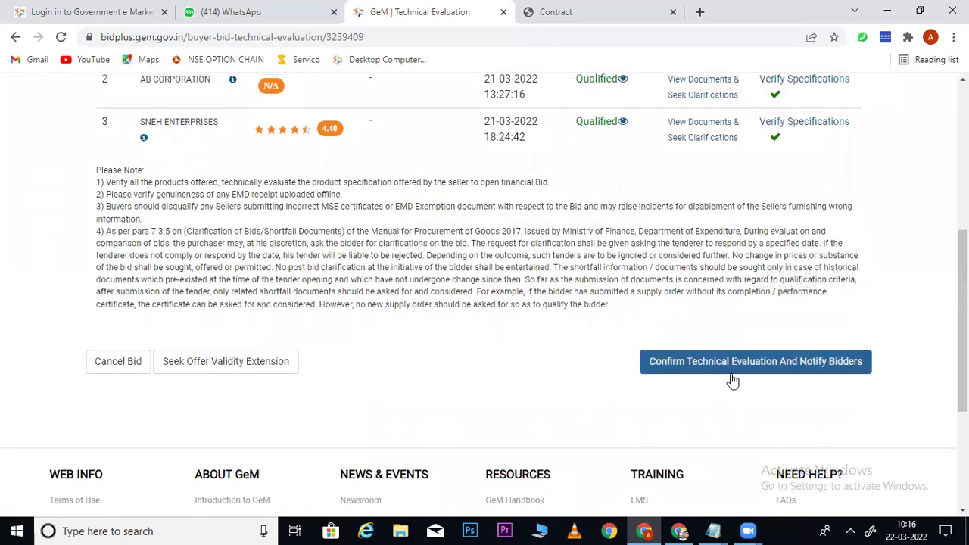
{"action": "scroll", "coordinate": [641, 296], "scroll_direction": "up", "scroll_amount": 2}
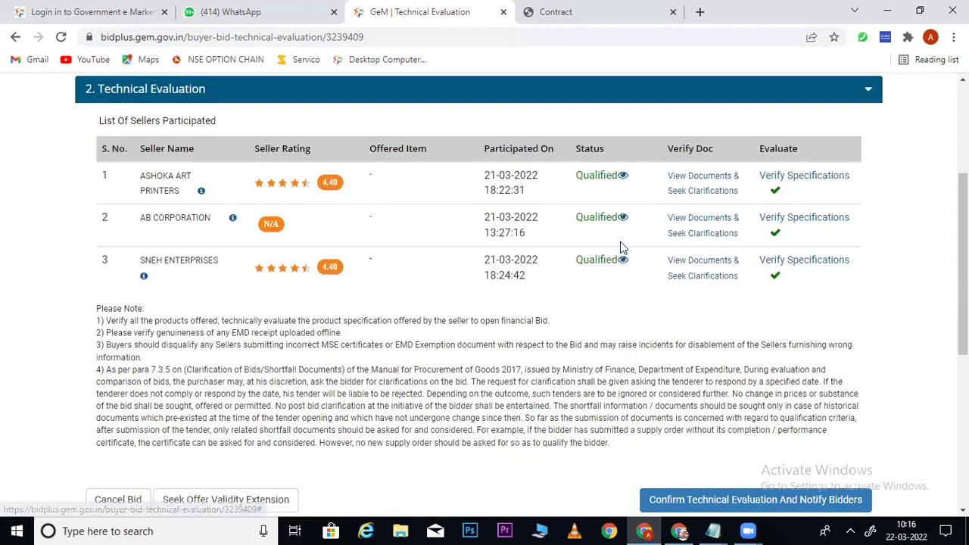
{"action": "scroll", "coordinate": [693, 277], "scroll_direction": "down", "scroll_amount": 2}
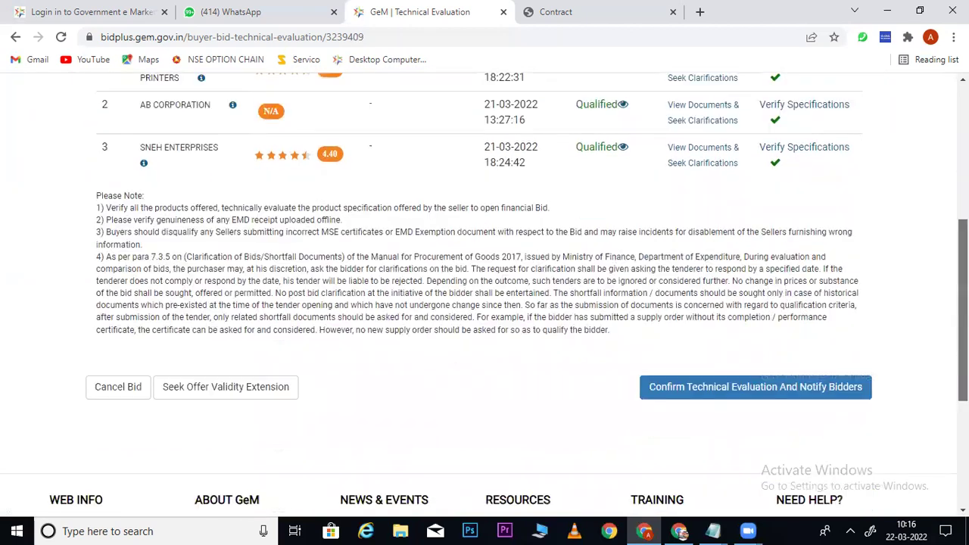
{"action": "scroll", "coordinate": [485, 295], "scroll_direction": "up", "scroll_amount": 1}
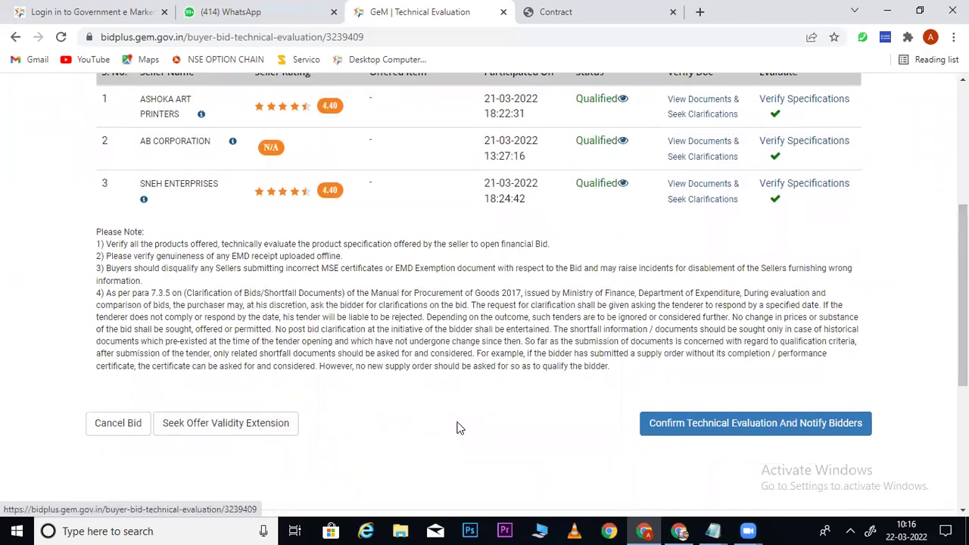
{"action": "left_click", "coordinate": [729, 430]}
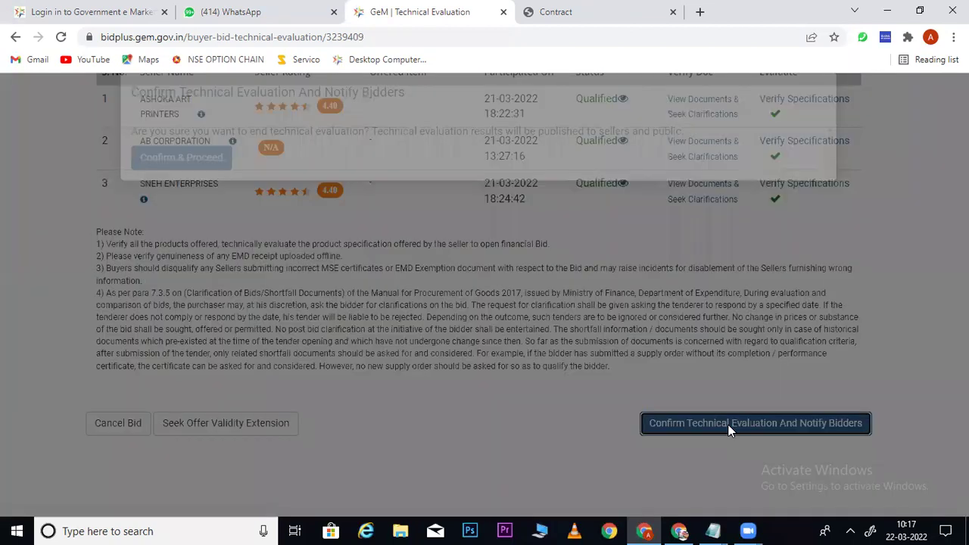
{"action": "left_click", "coordinate": [196, 187]}
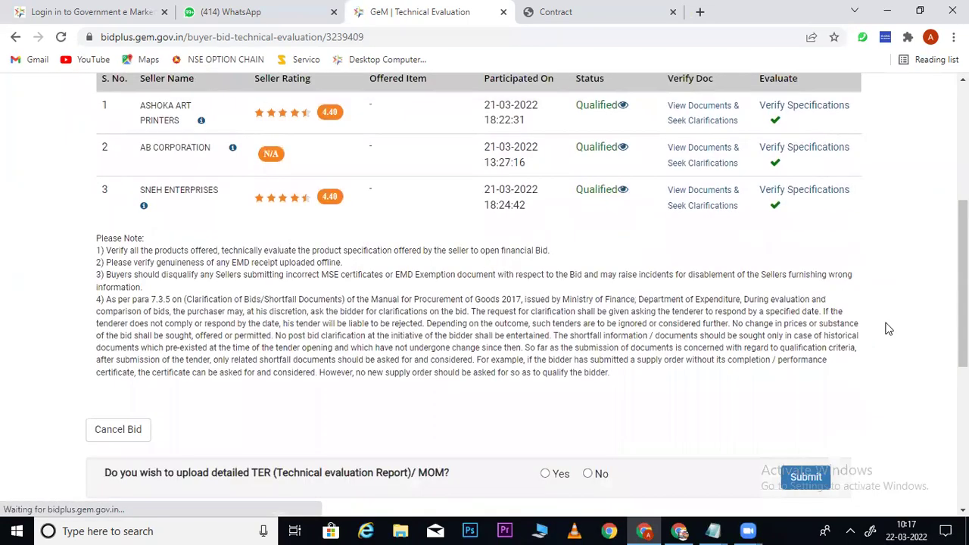
Answer No to uploading a detailed TER (Technical Evaluation Report)/MOM and submit the choice
{"action": "scroll", "coordinate": [378, 371], "scroll_direction": "down", "scroll_amount": 1}
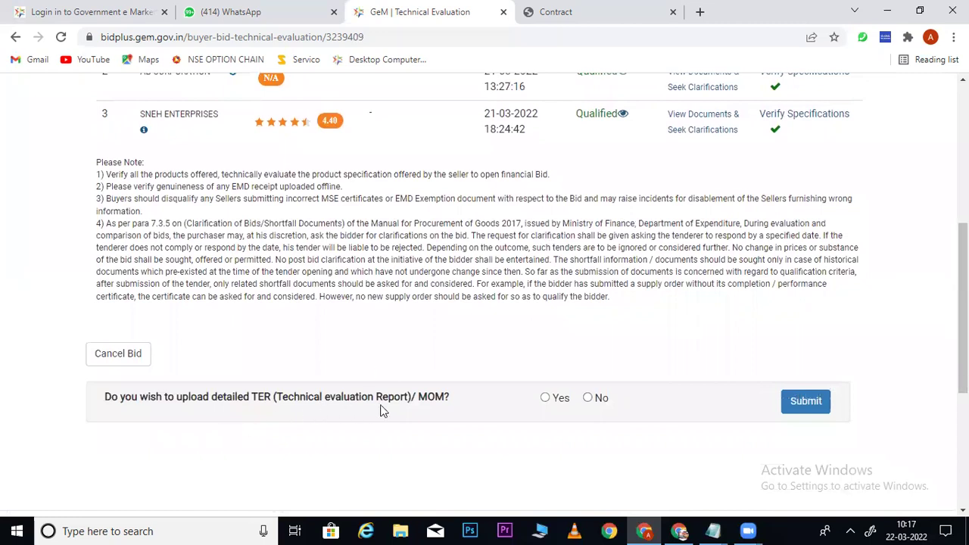
{"action": "left_click", "coordinate": [546, 398]}
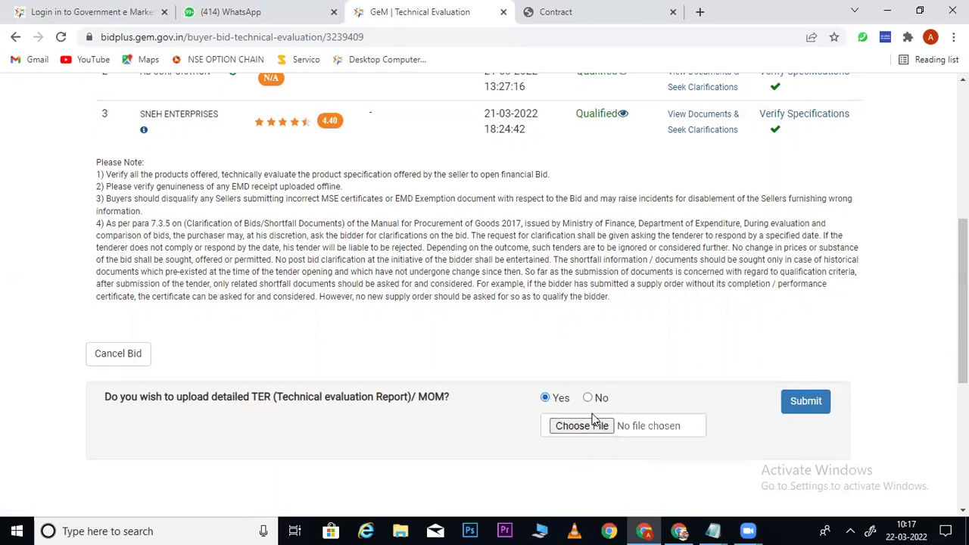
{"action": "left_click", "coordinate": [588, 399]}
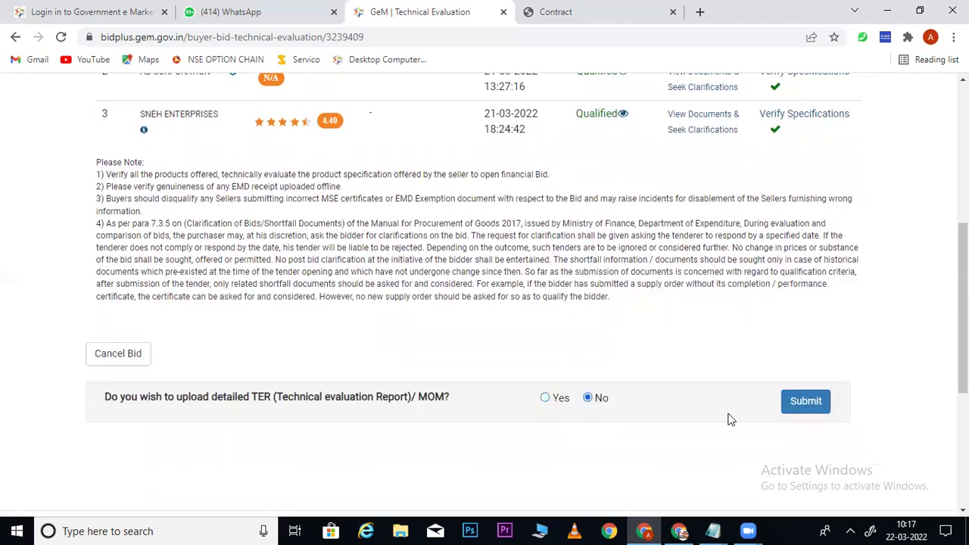
{"action": "left_click", "coordinate": [815, 402]}
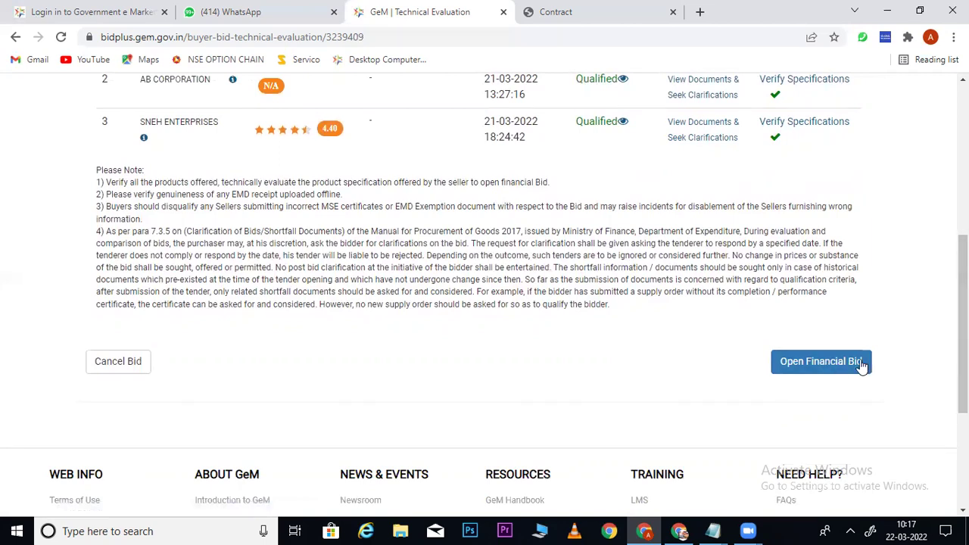
Open the financial bid, and open the financial ranking of the technically qualified sellers
{"action": "left_click", "coordinate": [819, 364]}
{"action": "left_click", "coordinate": [479, 338]}
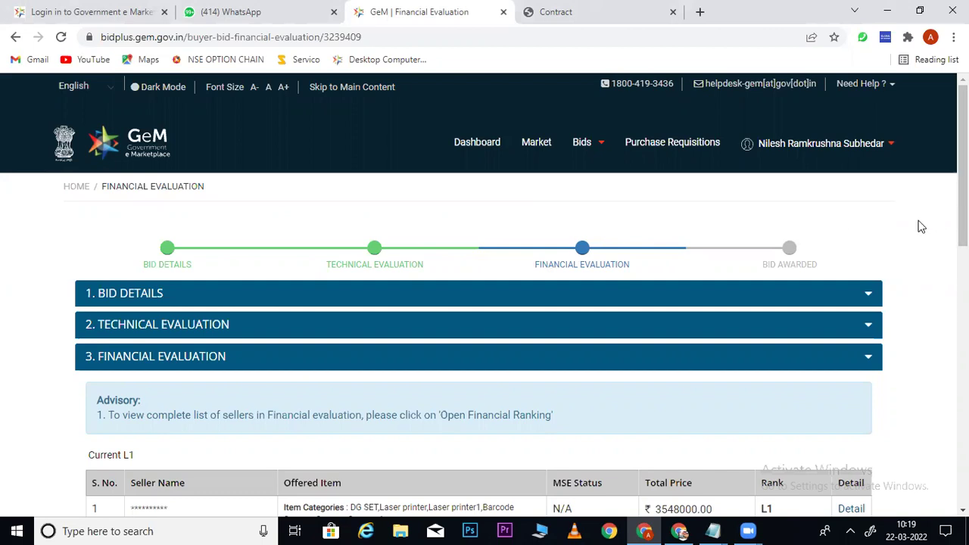
{"action": "scroll", "coordinate": [921, 227], "scroll_direction": "down", "scroll_amount": 4}
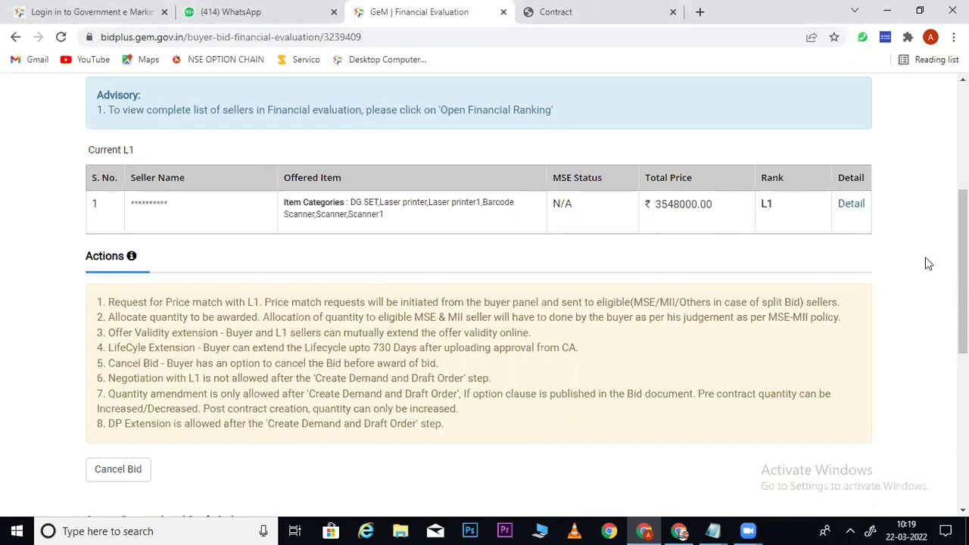
{"action": "scroll", "coordinate": [927, 262], "scroll_direction": "down", "scroll_amount": 2}
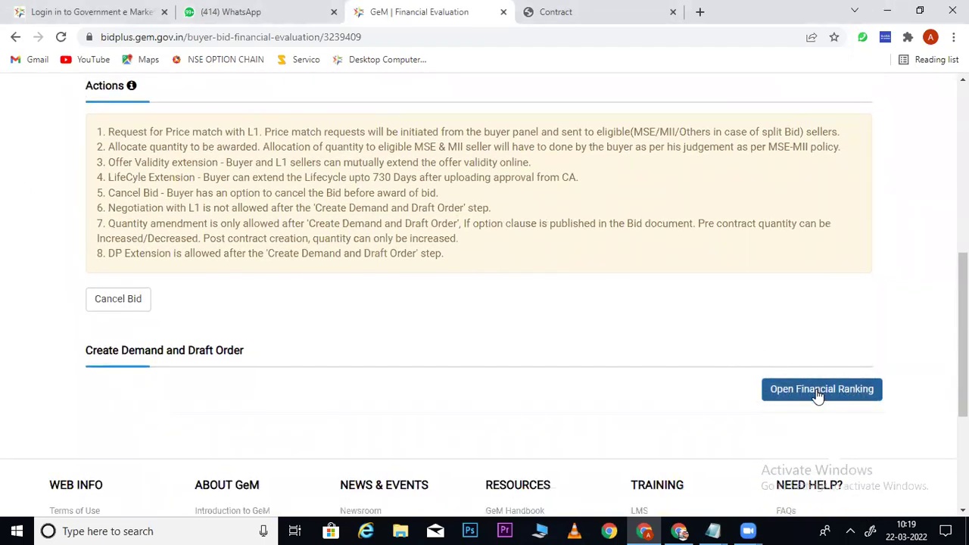
{"action": "left_click", "coordinate": [817, 396]}
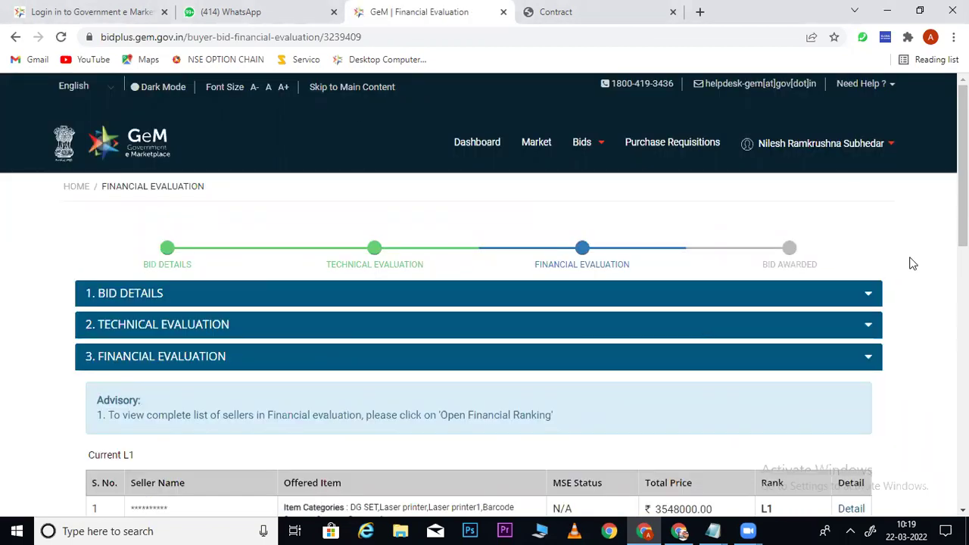
{"action": "scroll", "coordinate": [912, 263], "scroll_direction": "down", "scroll_amount": 5}
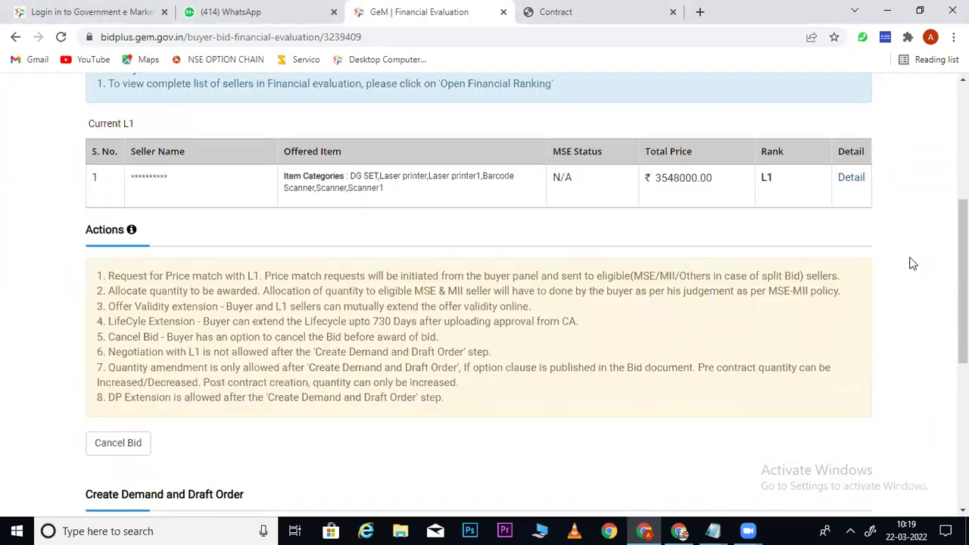
{"action": "scroll", "coordinate": [912, 262], "scroll_direction": "down", "scroll_amount": 2}
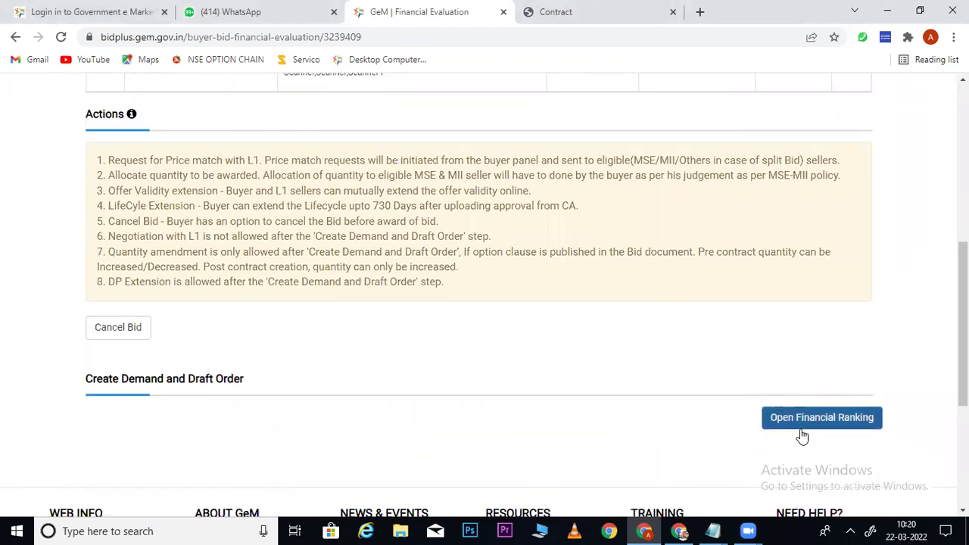
{"action": "left_click", "coordinate": [801, 426]}
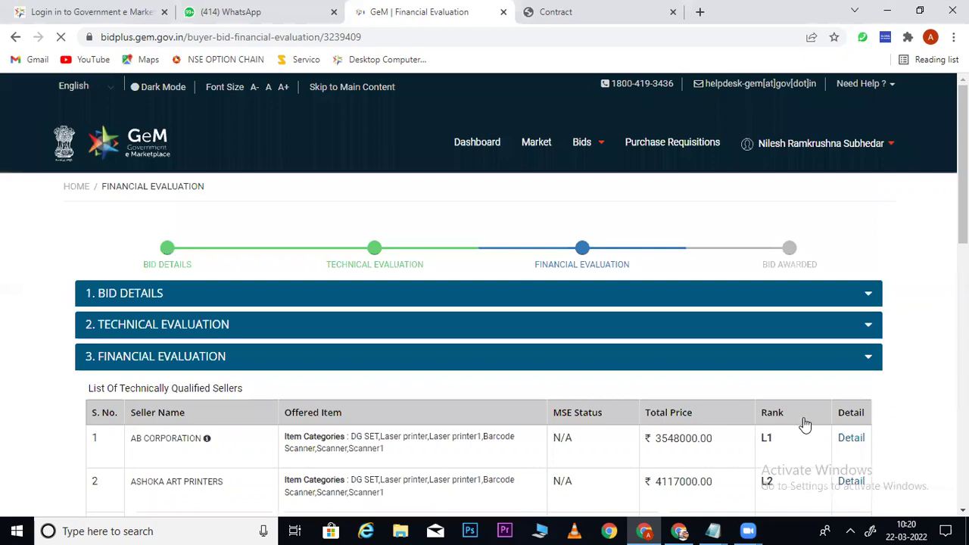
Review the ranked sellers and examine the Enable Negotiation form for L-1, including its reasons and approval fields, closing it without saving
{"action": "scroll", "coordinate": [915, 300], "scroll_direction": "down", "scroll_amount": 2}
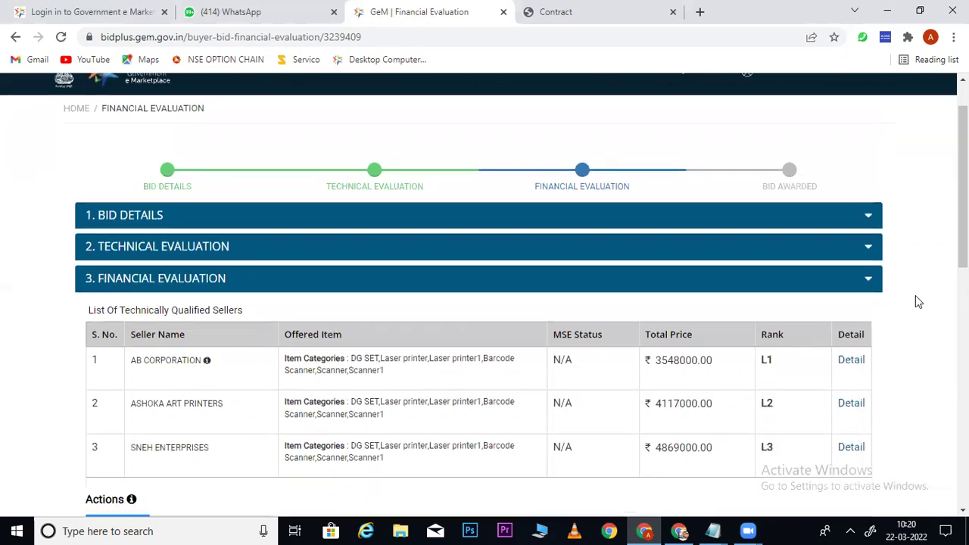
{"action": "scroll", "coordinate": [915, 301], "scroll_direction": "down", "scroll_amount": 2}
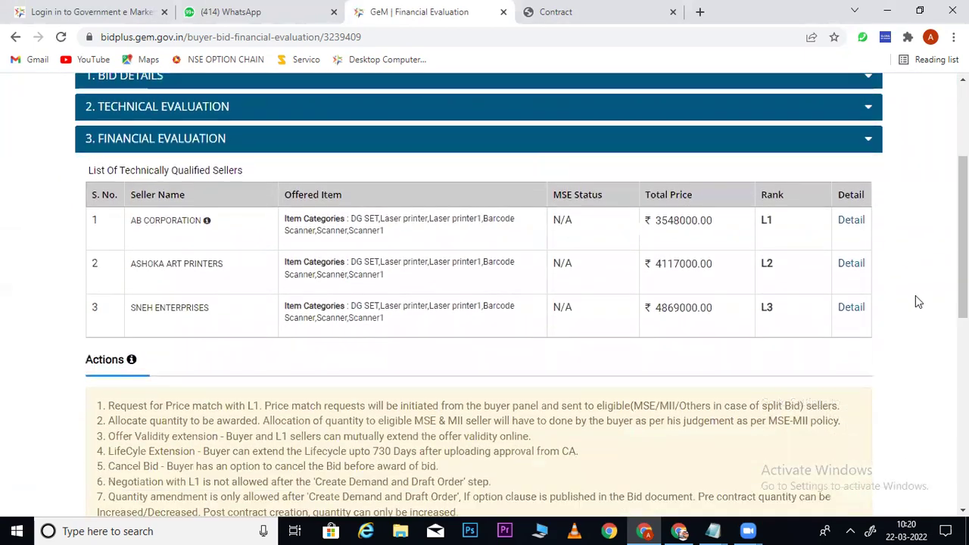
{"action": "scroll", "coordinate": [915, 301], "scroll_direction": "down", "scroll_amount": 4}
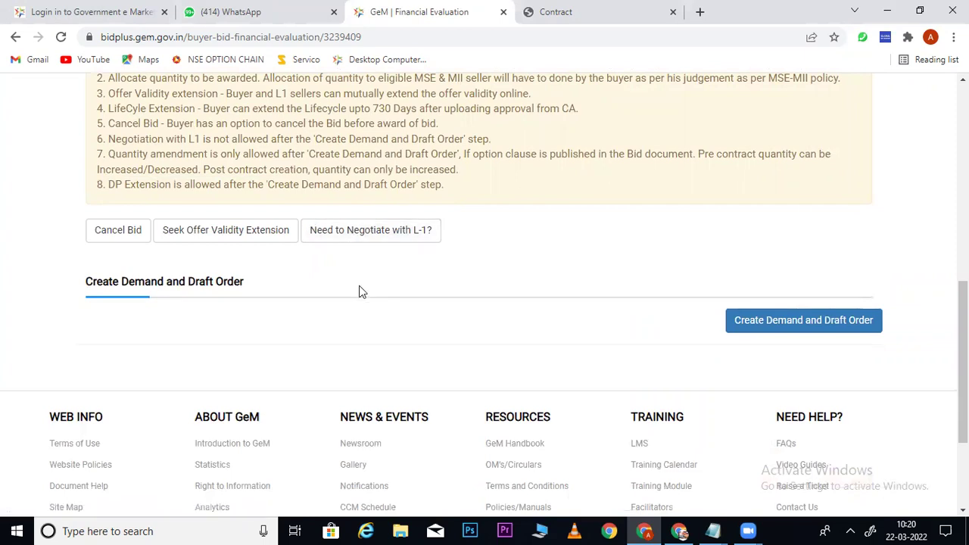
{"action": "left_click", "coordinate": [389, 234]}
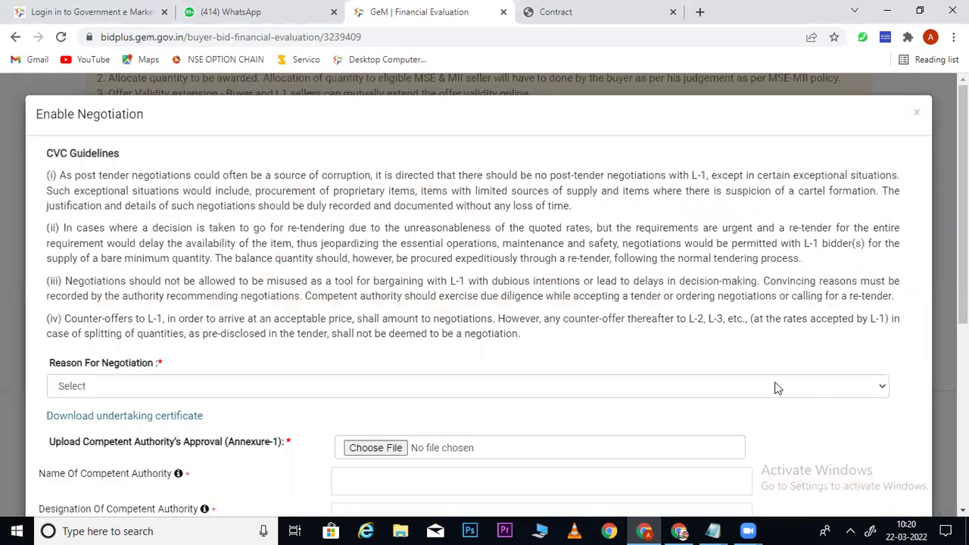
{"action": "left_click", "coordinate": [777, 387]}
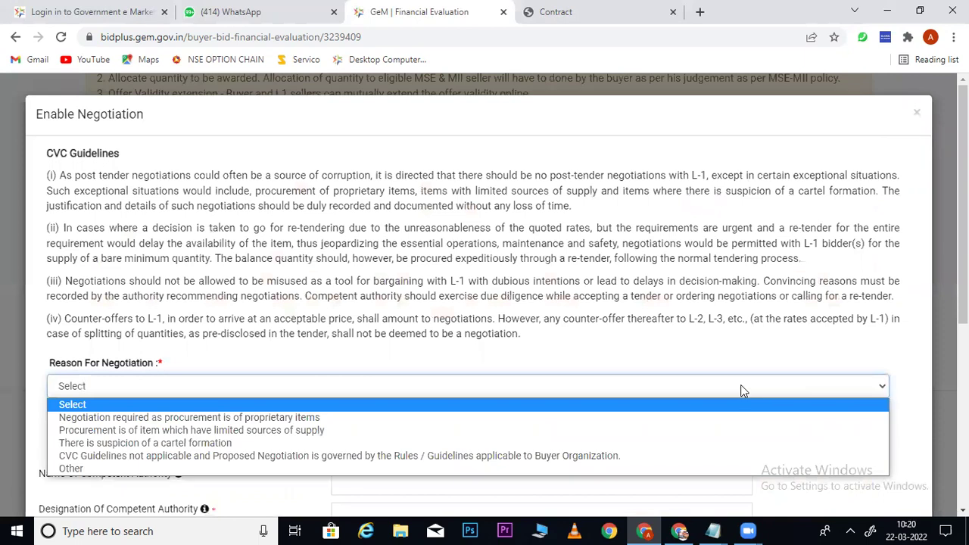
{"action": "left_click", "coordinate": [287, 369]}
{"action": "scroll", "coordinate": [287, 369], "scroll_direction": "down", "scroll_amount": 3}
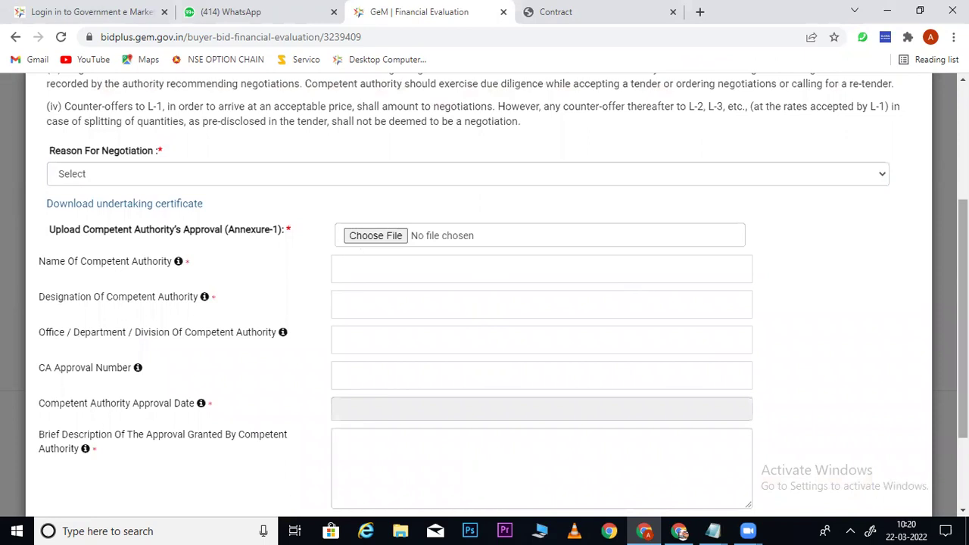
{"action": "scroll", "coordinate": [942, 318], "scroll_direction": "down", "scroll_amount": 2}
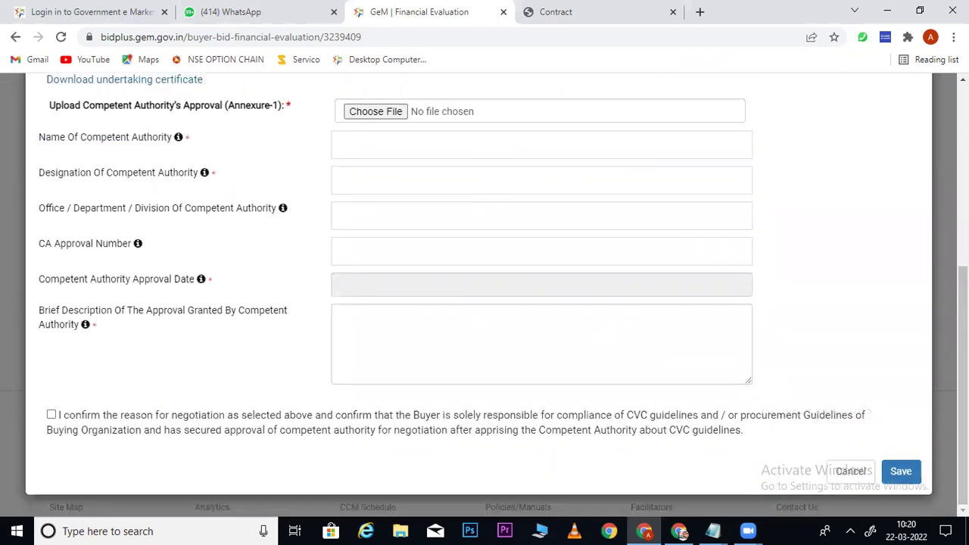
{"action": "scroll", "coordinate": [921, 112], "scroll_direction": "up", "scroll_amount": 5}
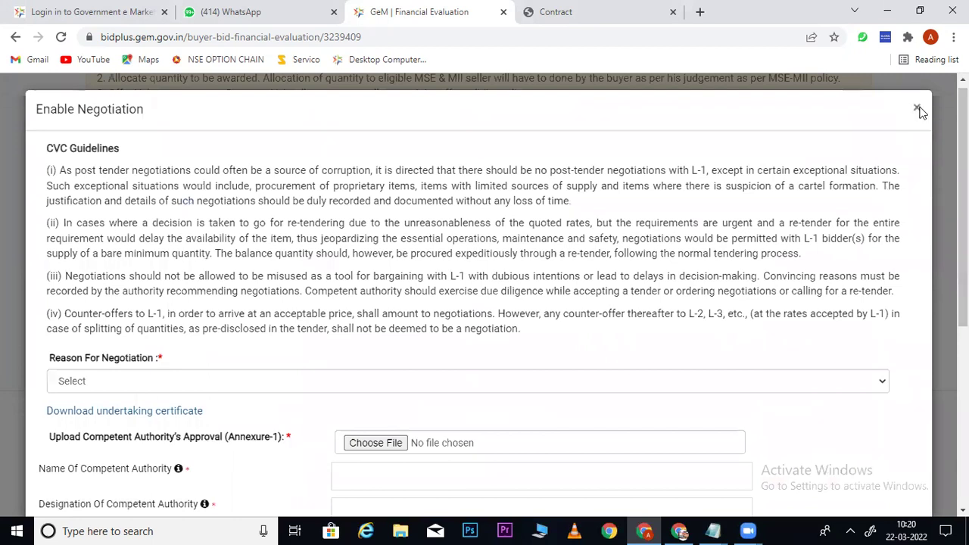
{"action": "left_click", "coordinate": [918, 109]}
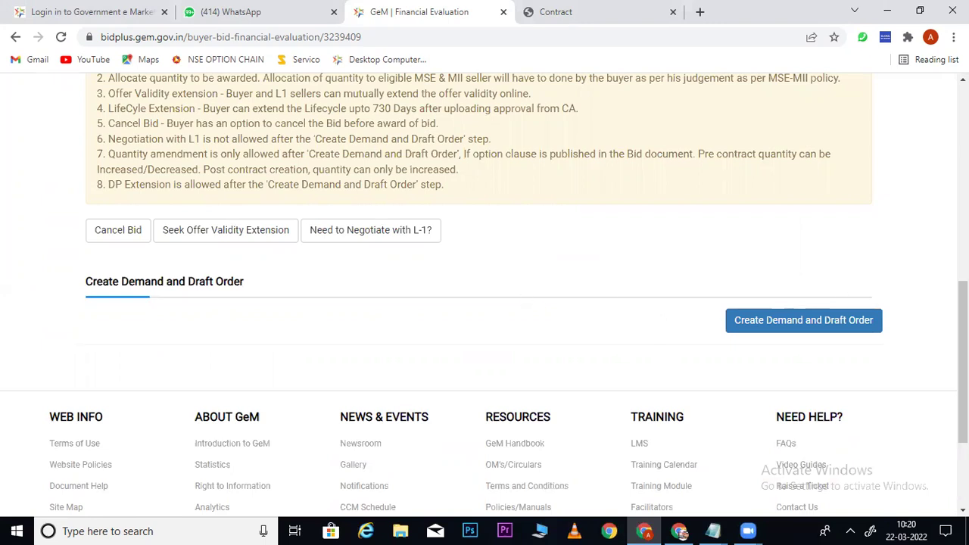
Try to create the demand and draft order, certifying rate reasonability as per GFR Rule 149
{"action": "left_click", "coordinate": [809, 321]}
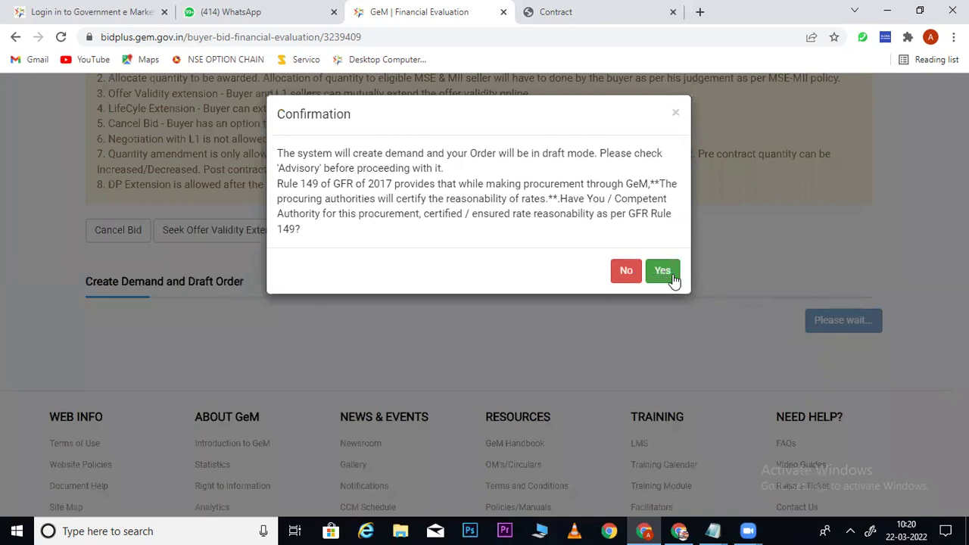
{"action": "left_click", "coordinate": [663, 273]}
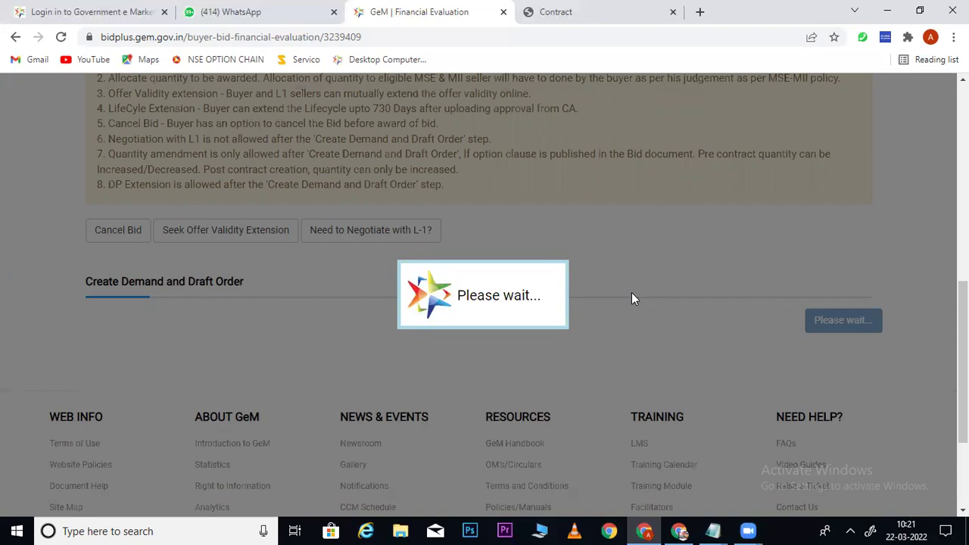
Close the Contract page and create the demand and draft order again, answering Yes to the GFR Rule 149 rate reasonability confirmation
{"action": "left_click", "coordinate": [673, 12]}
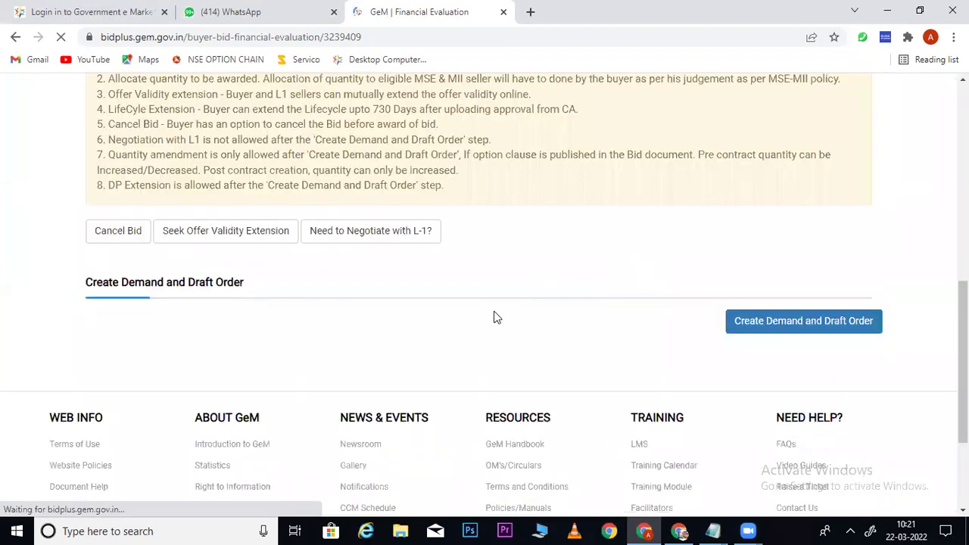
{"action": "scroll", "coordinate": [609, 355], "scroll_direction": "up", "scroll_amount": 3}
{"action": "scroll", "coordinate": [903, 341], "scroll_direction": "up", "scroll_amount": 3}
{"action": "scroll", "coordinate": [903, 342], "scroll_direction": "down", "scroll_amount": 5}
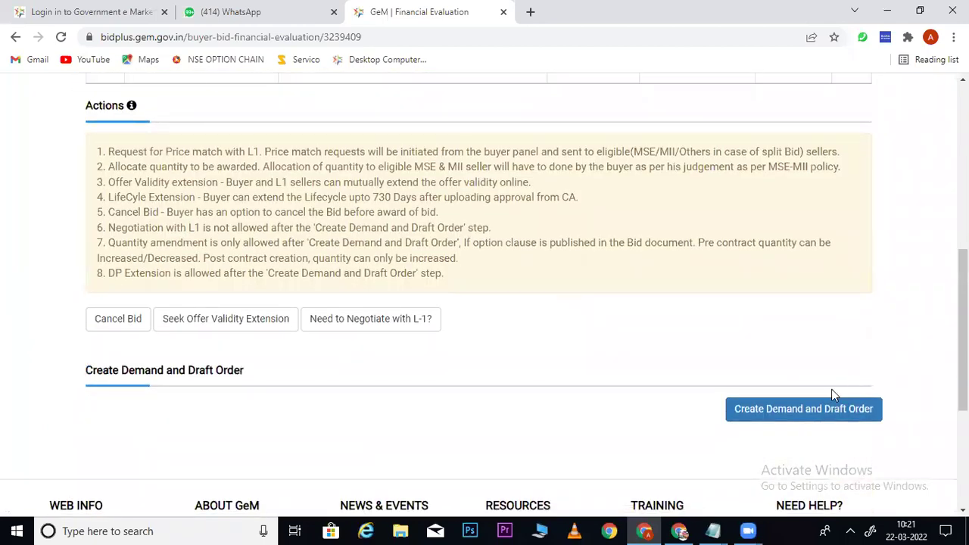
{"action": "left_click", "coordinate": [778, 410]}
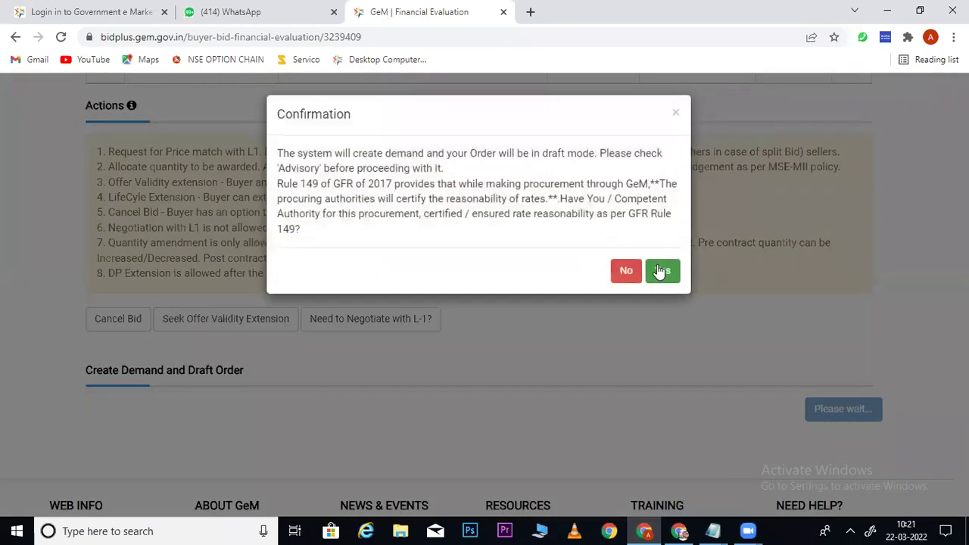
{"action": "left_click", "coordinate": [659, 271]}
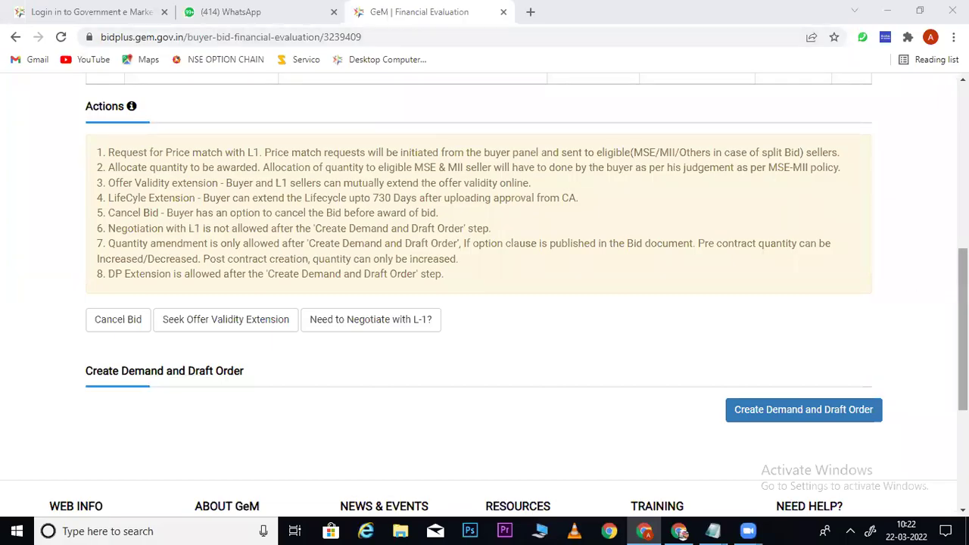
{"action": "scroll", "coordinate": [963, 326], "scroll_direction": "up", "scroll_amount": 5}
{"action": "scroll", "coordinate": [743, 162], "scroll_direction": "down", "scroll_amount": 5}
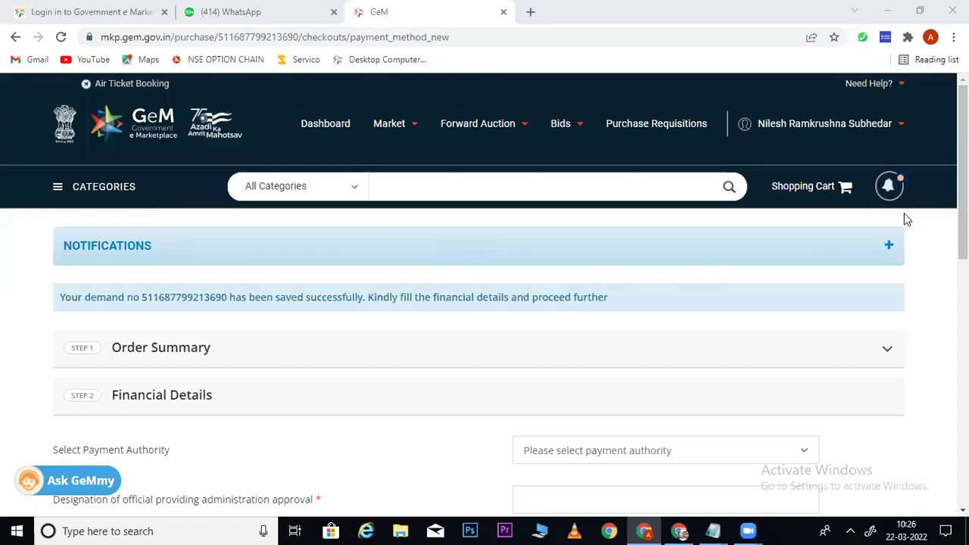
Enter CIVIL SURGEON as the designation for both administration and financial approval, and have the GST / Tax invoice raised in the Buyer's name
{"action": "scroll", "coordinate": [610, 253], "scroll_direction": "down", "scroll_amount": 3}
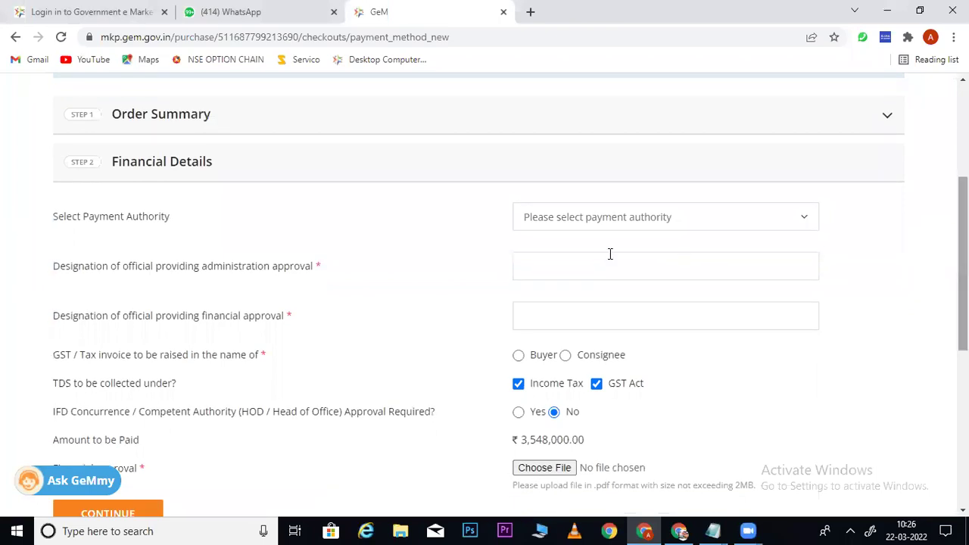
{"action": "left_click", "coordinate": [581, 220]}
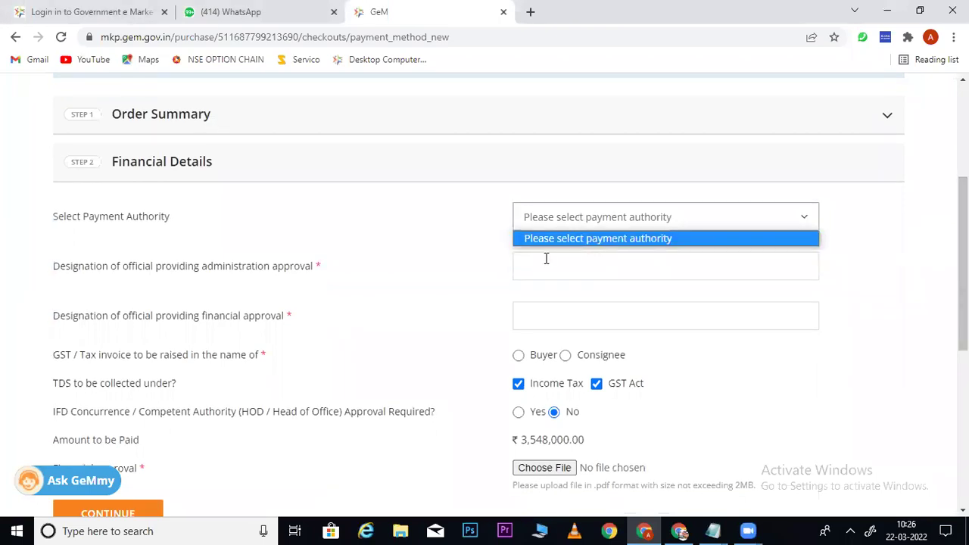
{"action": "left_click", "coordinate": [545, 259]}
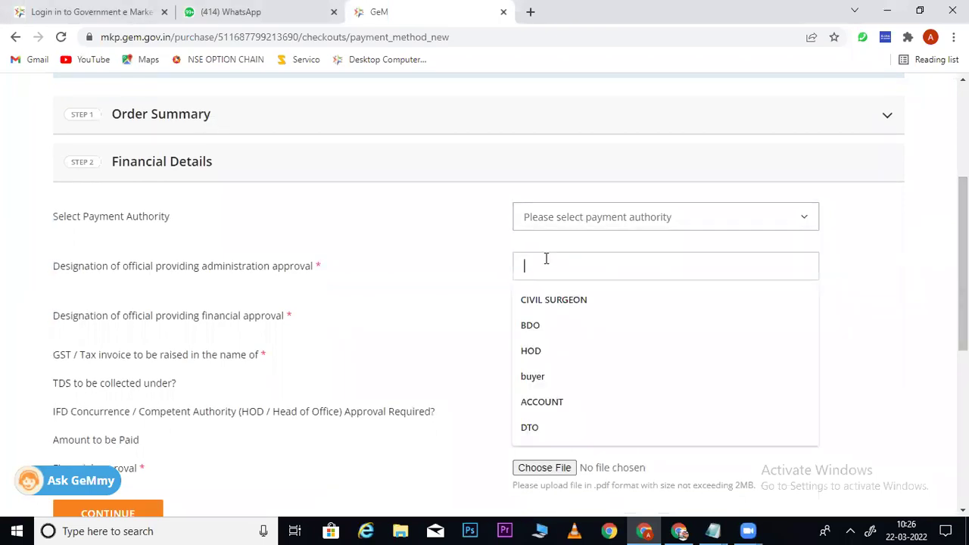
{"action": "left_click", "coordinate": [552, 299]}
{"action": "left_click", "coordinate": [551, 320]}
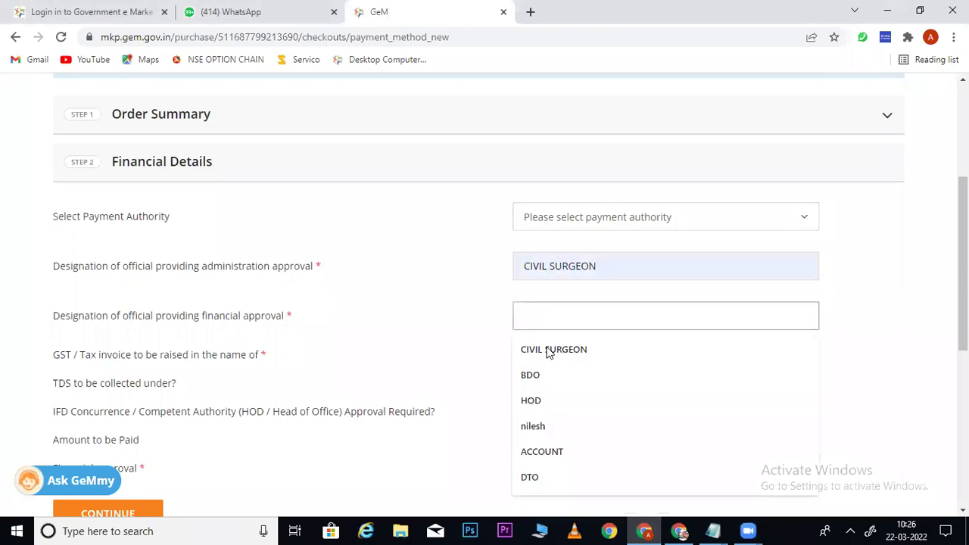
{"action": "left_click", "coordinate": [544, 351]}
{"action": "left_click", "coordinate": [517, 355]}
Attach SPECIFICATION (2).pdf from the Downloads folder as the financial approval document
{"action": "scroll", "coordinate": [545, 363], "scroll_direction": "down", "scroll_amount": 3}
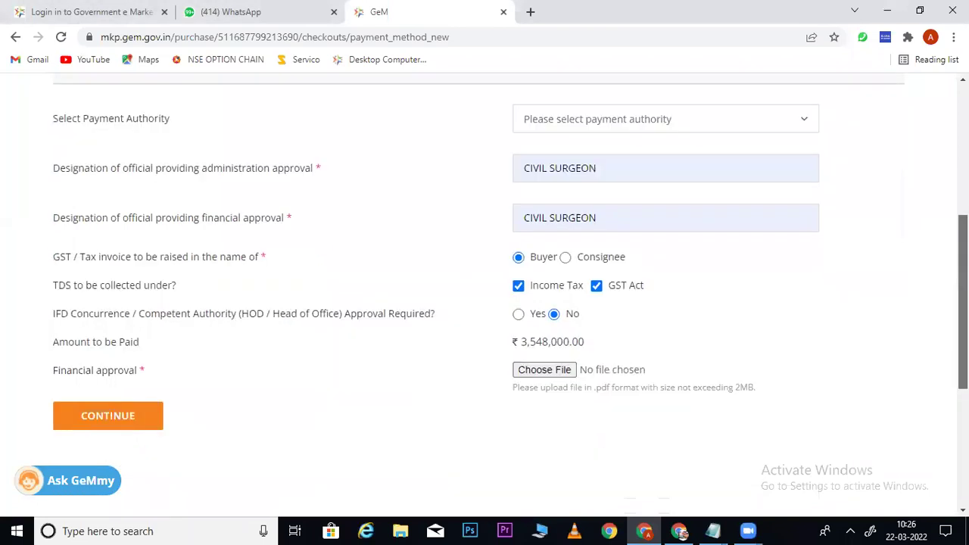
{"action": "left_click", "coordinate": [544, 361]}
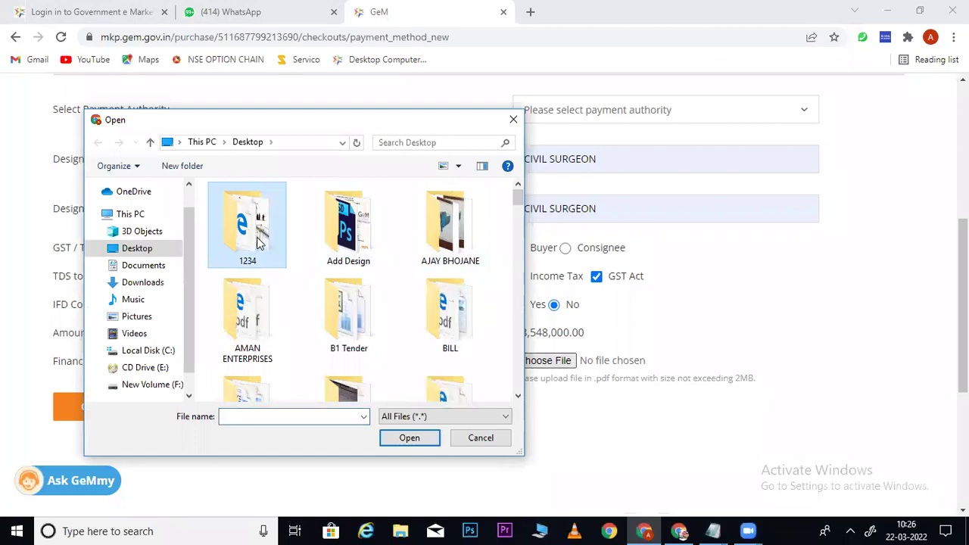
{"action": "left_click", "coordinate": [142, 284]}
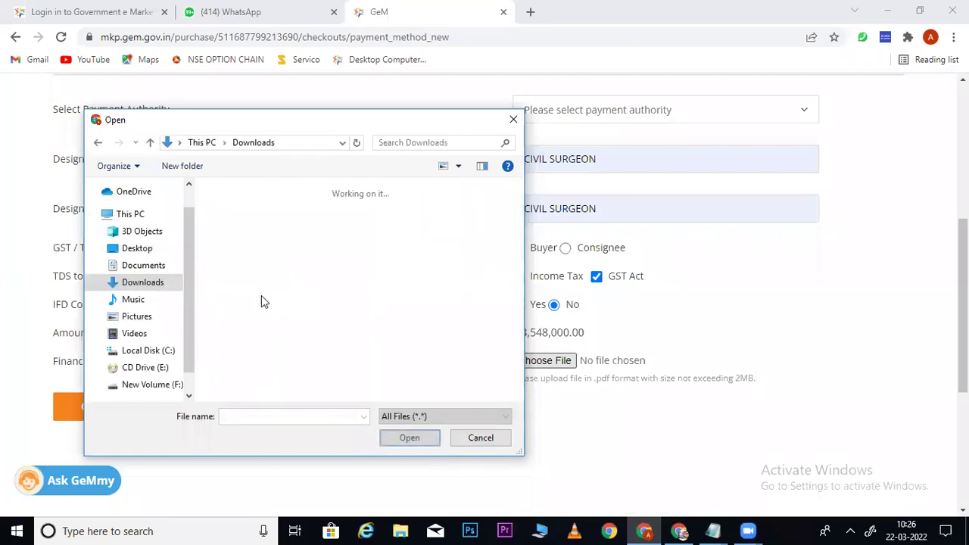
{"action": "left_click", "coordinate": [252, 242]}
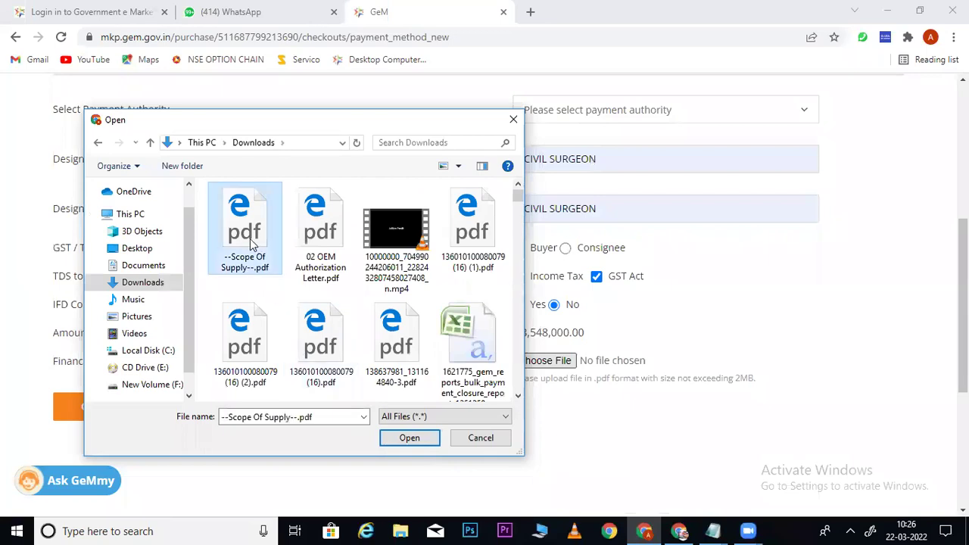
{"action": "key", "text": "s"}
{"action": "key", "text": "s"}
{"action": "key", "text": "s"}
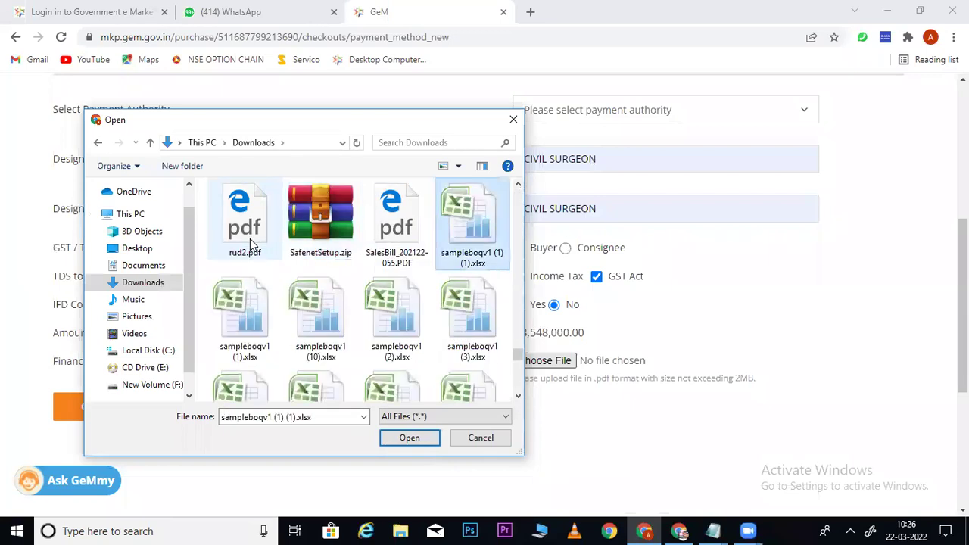
{"action": "key", "text": "s"}
{"action": "key", "text": "s"}
{"action": "key", "text": "s"}
{"action": "key", "text": "s"}
{"action": "key", "text": "s"}
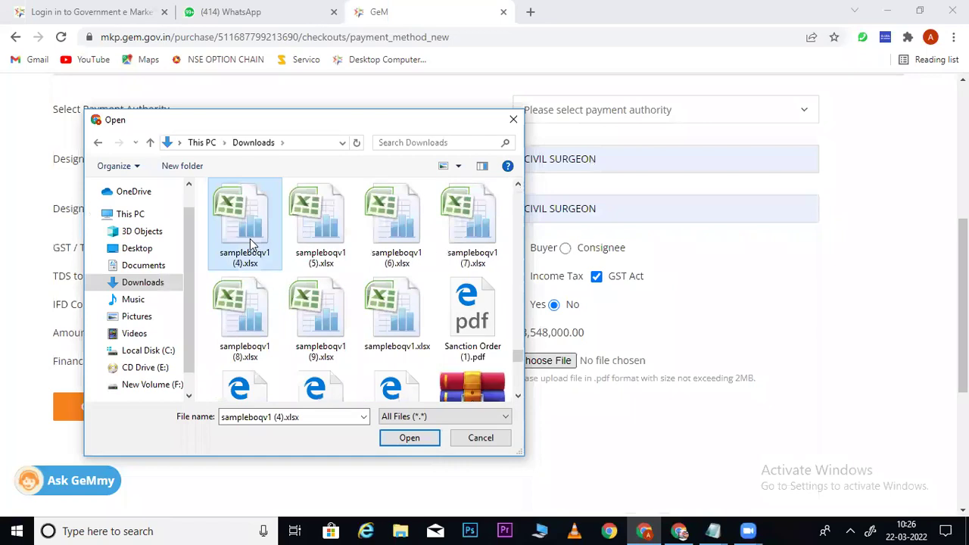
{"action": "key", "text": "s"}
{"action": "key", "text": "s"}
{"action": "key", "text": "s"}
{"action": "key", "text": "s"}
{"action": "key", "text": "s"}
{"action": "key", "text": "s"}
{"action": "key", "text": "s"}
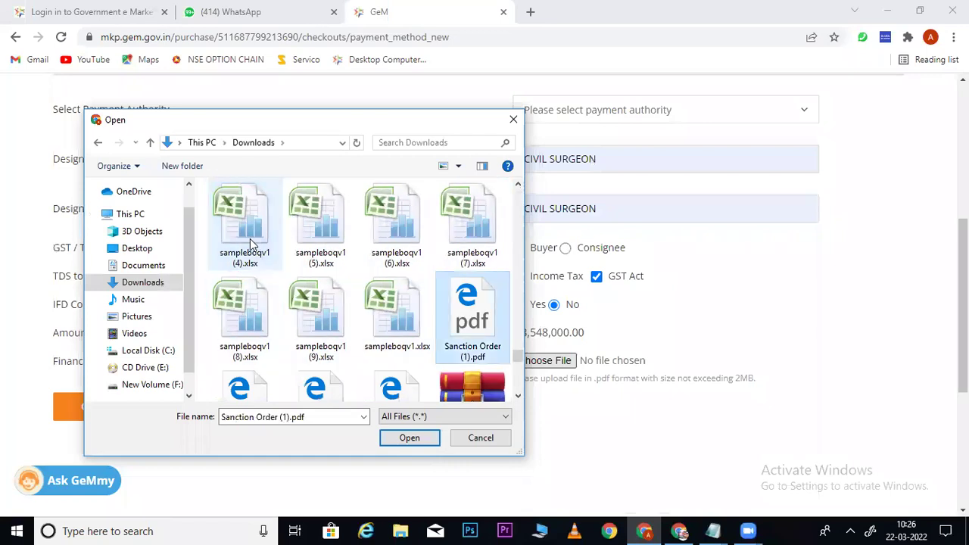
{"action": "key", "text": "s"}
{"action": "key", "text": "s"}
{"action": "key", "text": "s"}
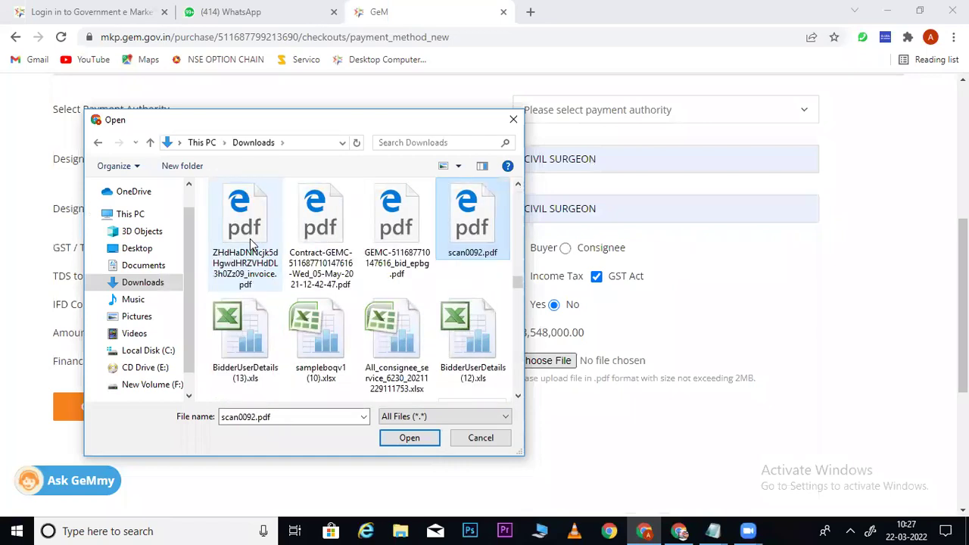
{"action": "key", "text": "s"}
{"action": "key", "text": "s"}
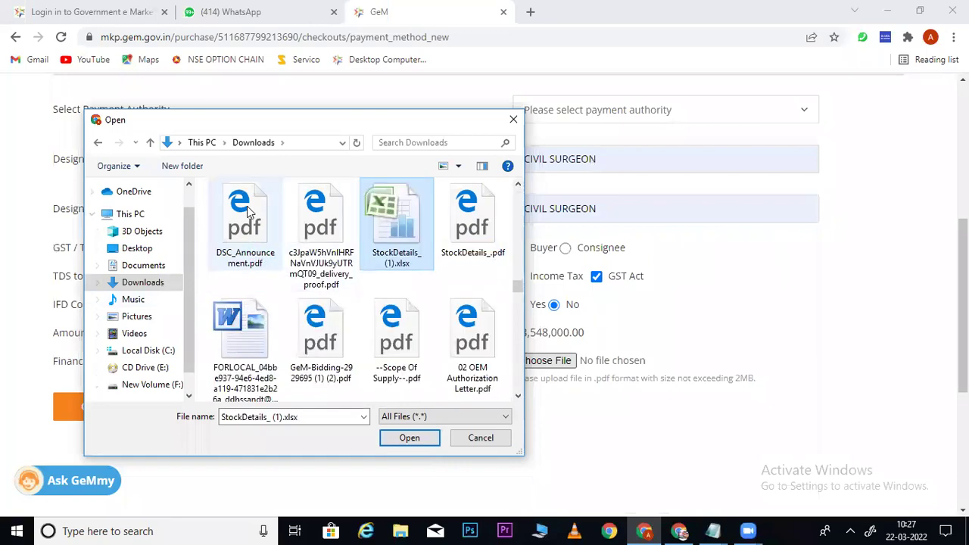
{"action": "key", "text": "s"}
{"action": "key", "text": "s"}
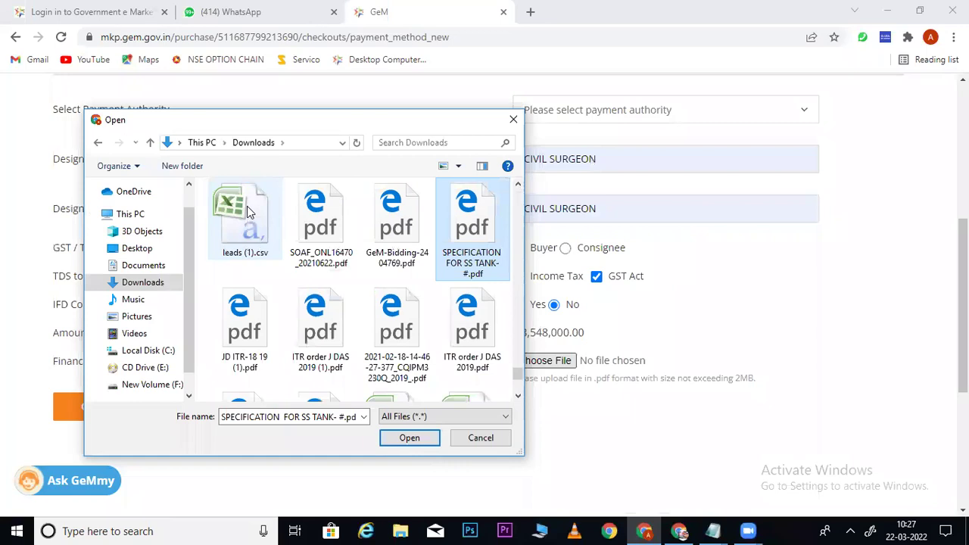
{"action": "key", "text": "s"}
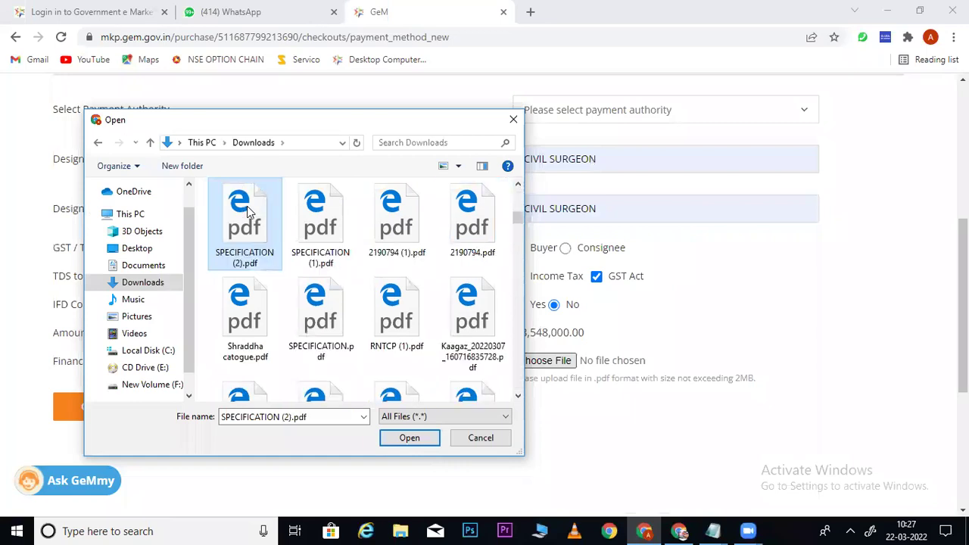
{"action": "double_click", "coordinate": [244, 217]}
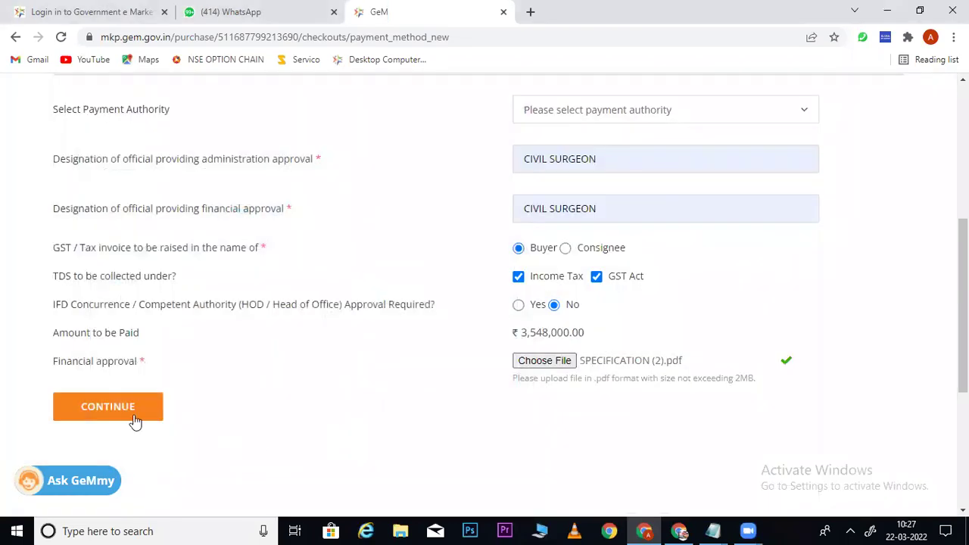
Submit the financial details, and accept and save the Generate Contract terms and conditions
{"action": "left_click", "coordinate": [136, 414]}
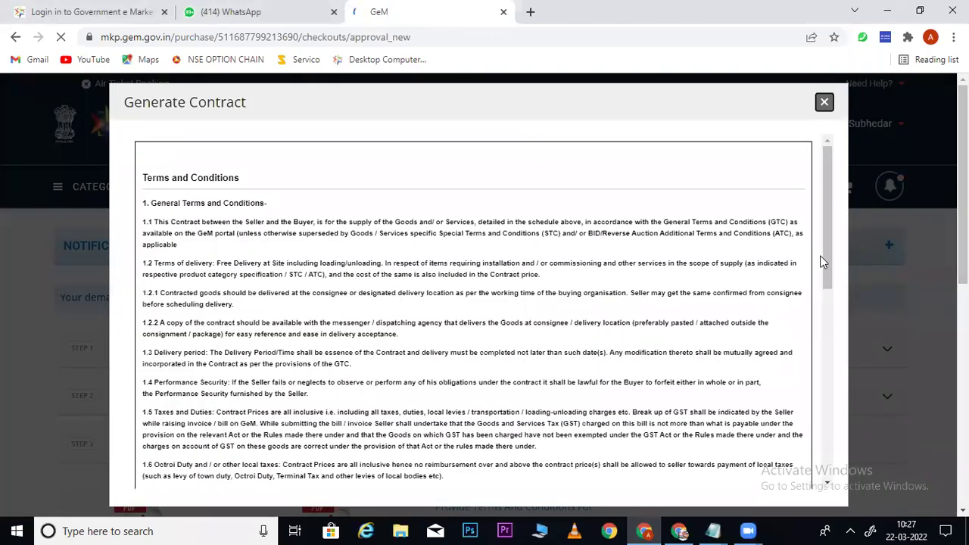
{"action": "scroll", "coordinate": [825, 254], "scroll_direction": "down", "scroll_amount": 2}
{"action": "scroll", "coordinate": [815, 432], "scroll_direction": "down", "scroll_amount": 4}
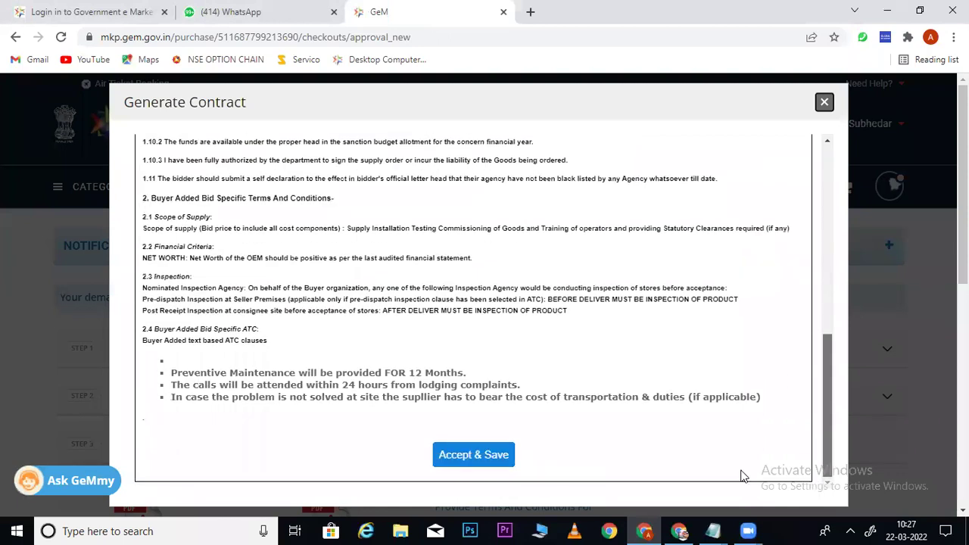
{"action": "left_click", "coordinate": [471, 455]}
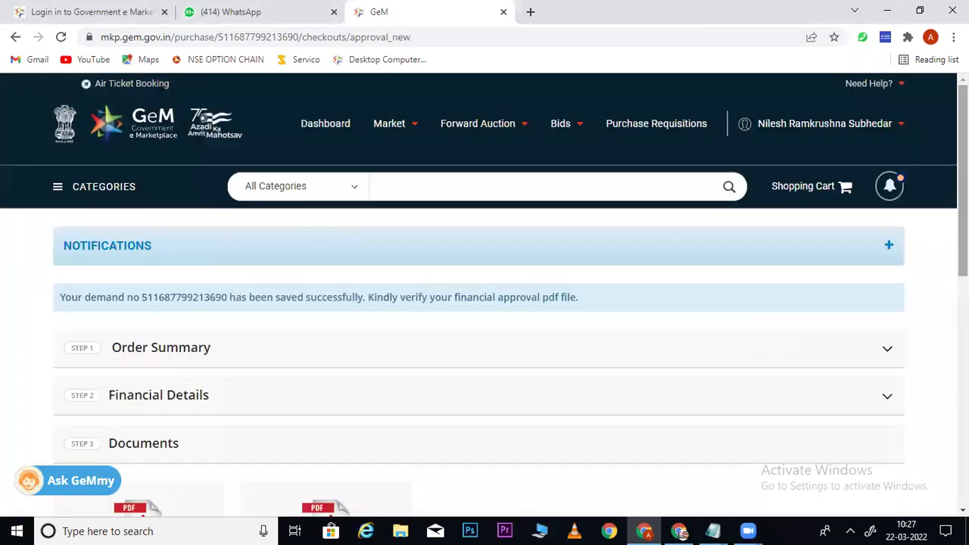
Verify the order documents with OTP, entering the one-time code to place the order
{"action": "scroll", "coordinate": [534, 271], "scroll_direction": "down", "scroll_amount": 4}
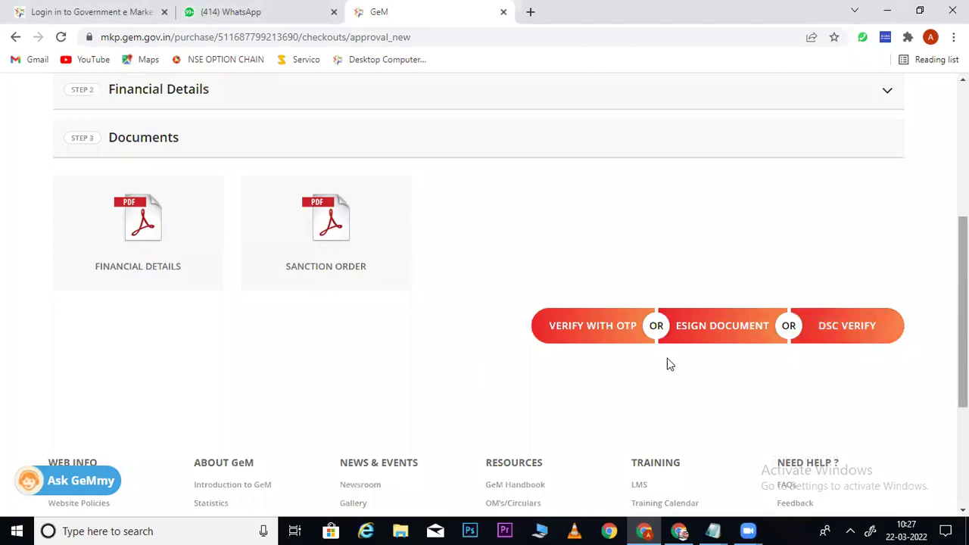
{"action": "left_click", "coordinate": [591, 331]}
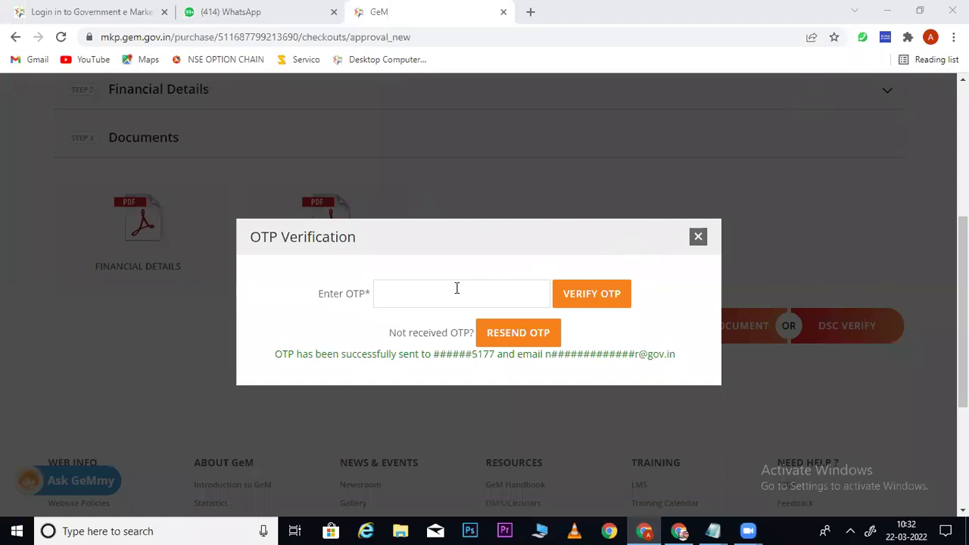
{"action": "left_click", "coordinate": [420, 299]}
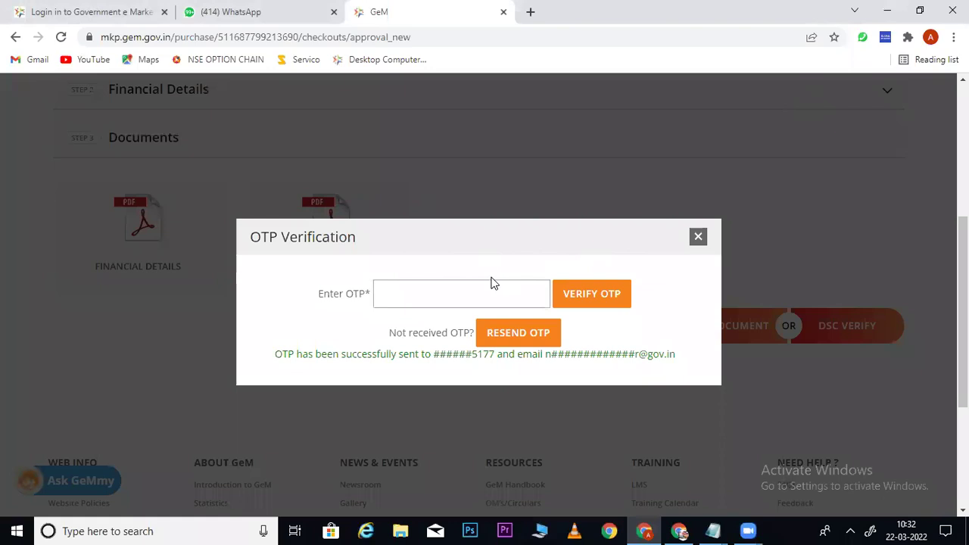
{"action": "key", "text": "Return"}
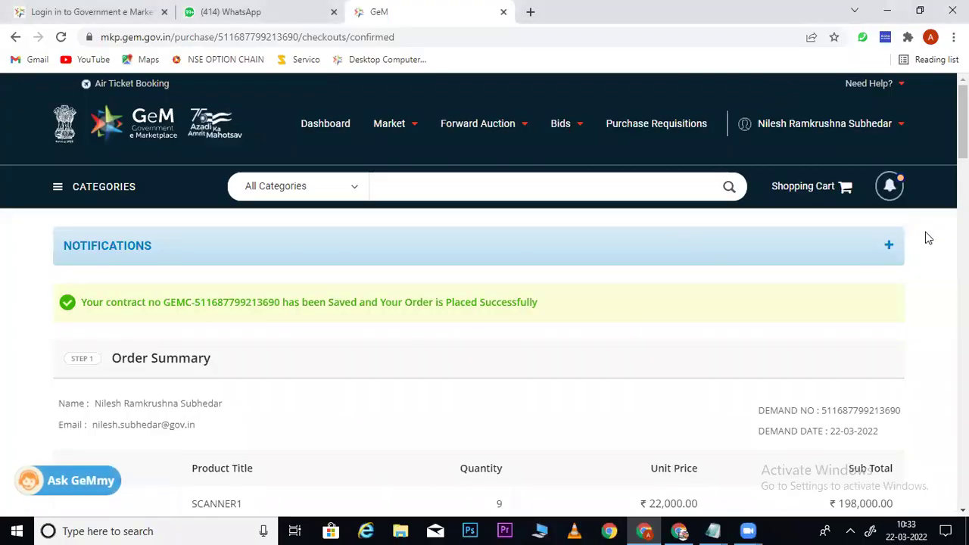
Review the placed order's item list and its financial details, sanction order and contract order documents
{"action": "scroll", "coordinate": [928, 238], "scroll_direction": "down", "scroll_amount": 5}
{"action": "scroll", "coordinate": [928, 237], "scroll_direction": "down", "scroll_amount": 10}
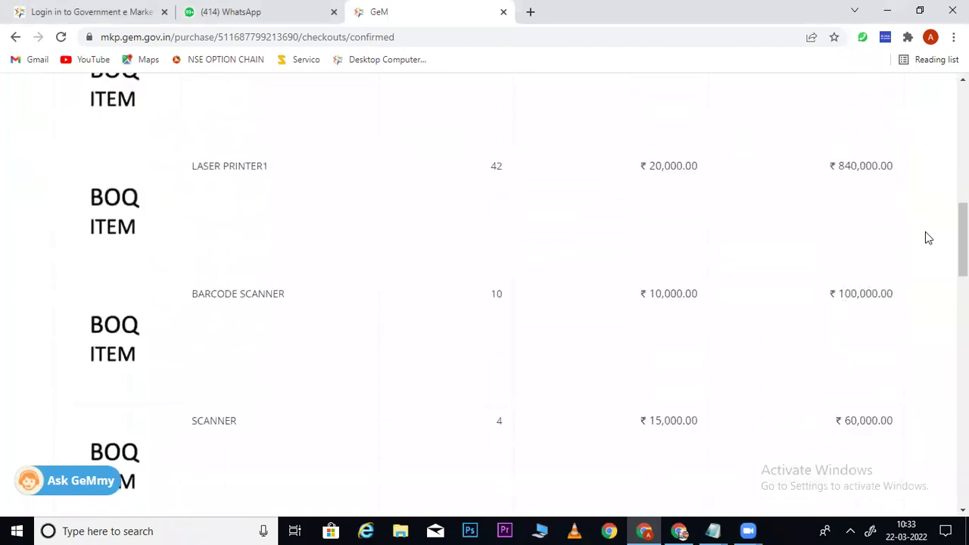
{"action": "scroll", "coordinate": [927, 238], "scroll_direction": "down", "scroll_amount": 15}
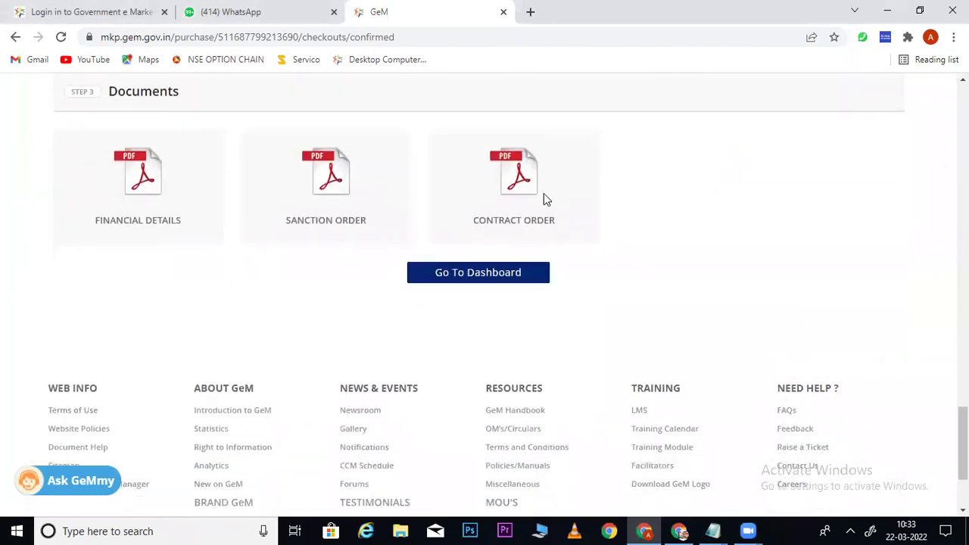
{"action": "scroll", "coordinate": [446, 203], "scroll_direction": "up", "scroll_amount": 20}
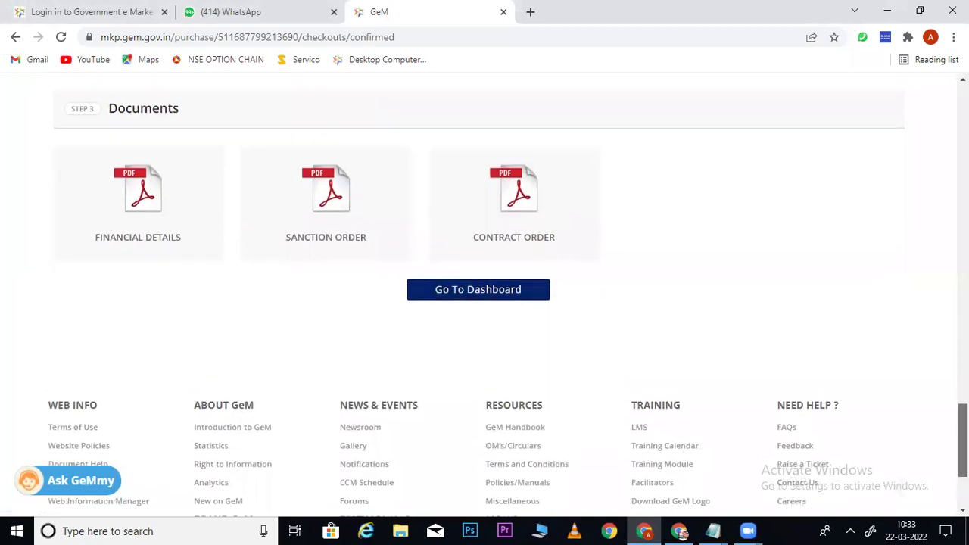
Go to the bids list, show all published bids till date, and open the awarded bid
{"action": "left_click", "coordinate": [567, 149]}
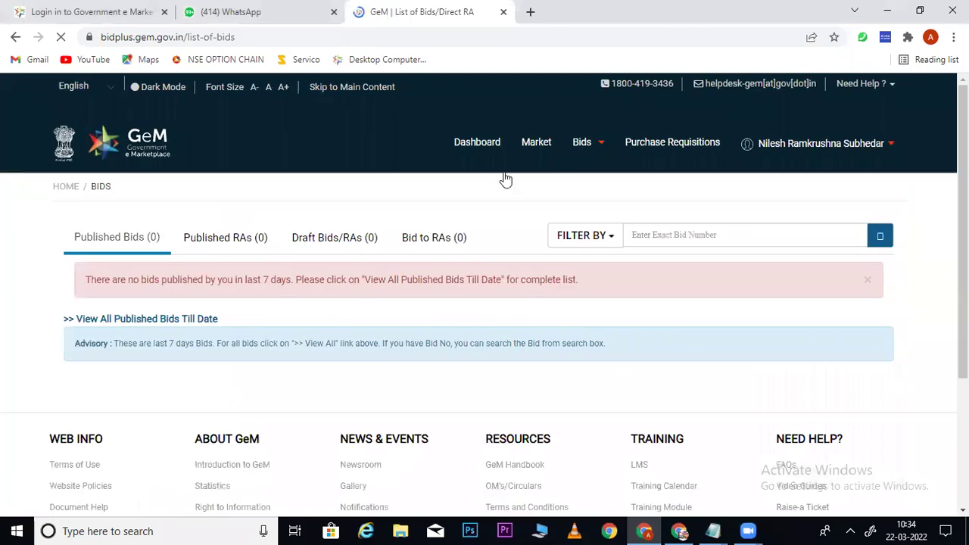
{"action": "left_click", "coordinate": [154, 318]}
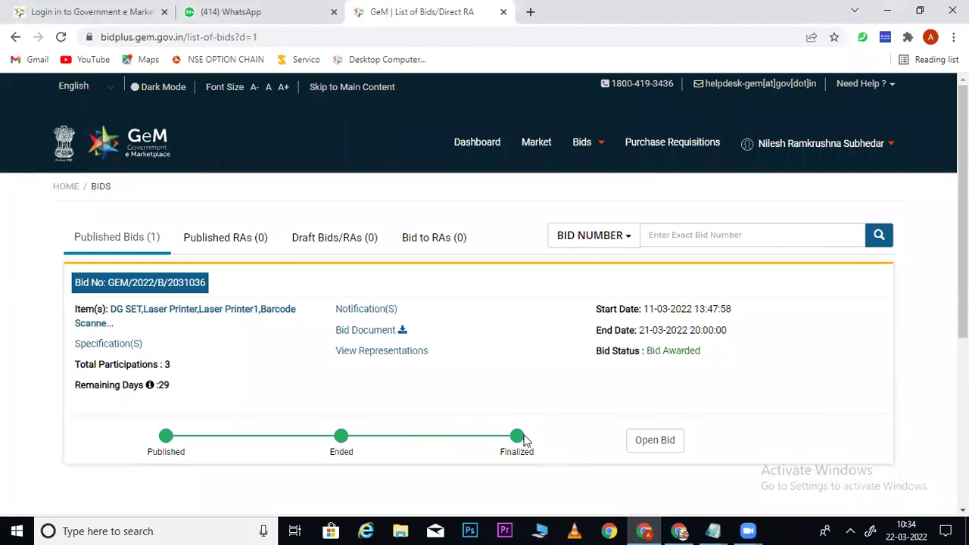
{"action": "left_click", "coordinate": [666, 449]}
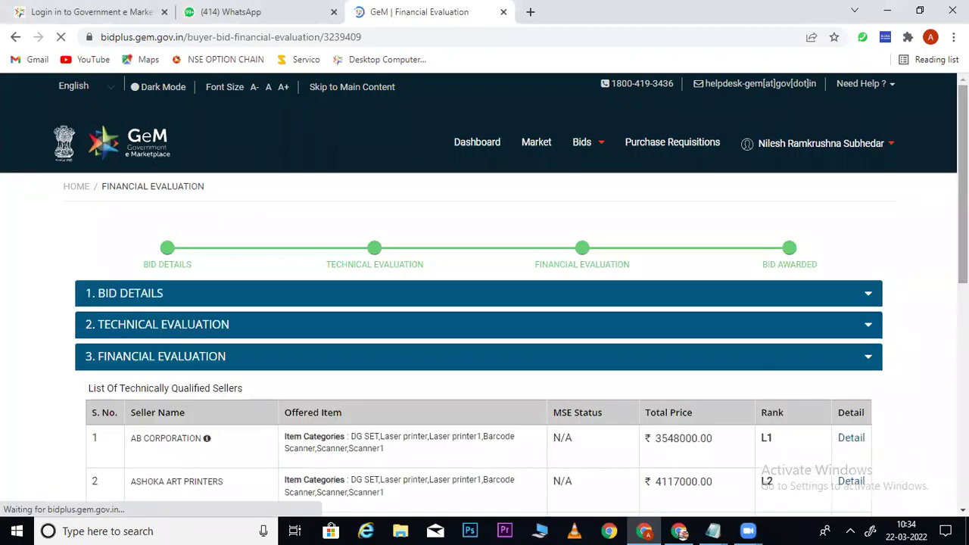
Open the order page from the bid's financial evaluation and review its contract, buyer, seller and consignee item details
{"action": "scroll", "coordinate": [837, 353], "scroll_direction": "down", "scroll_amount": 4}
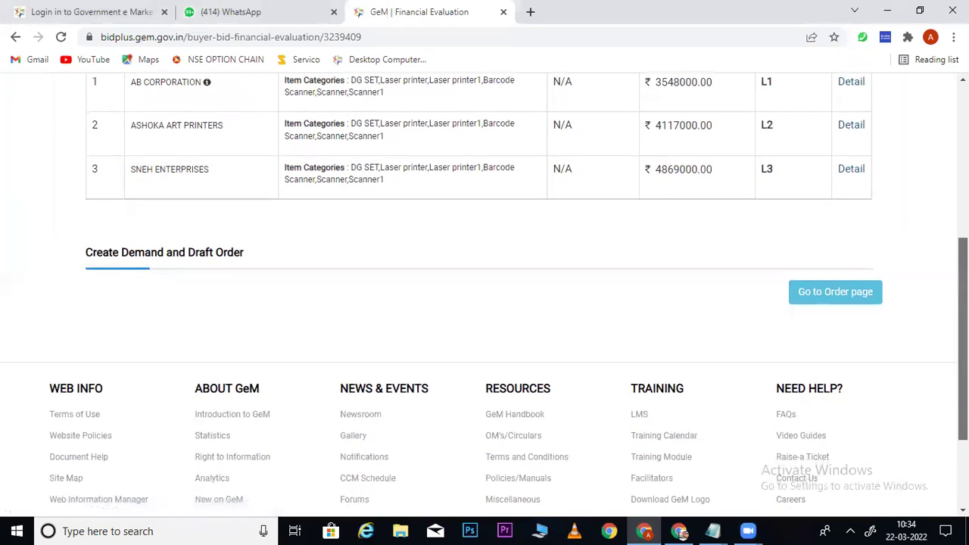
{"action": "left_click", "coordinate": [822, 299]}
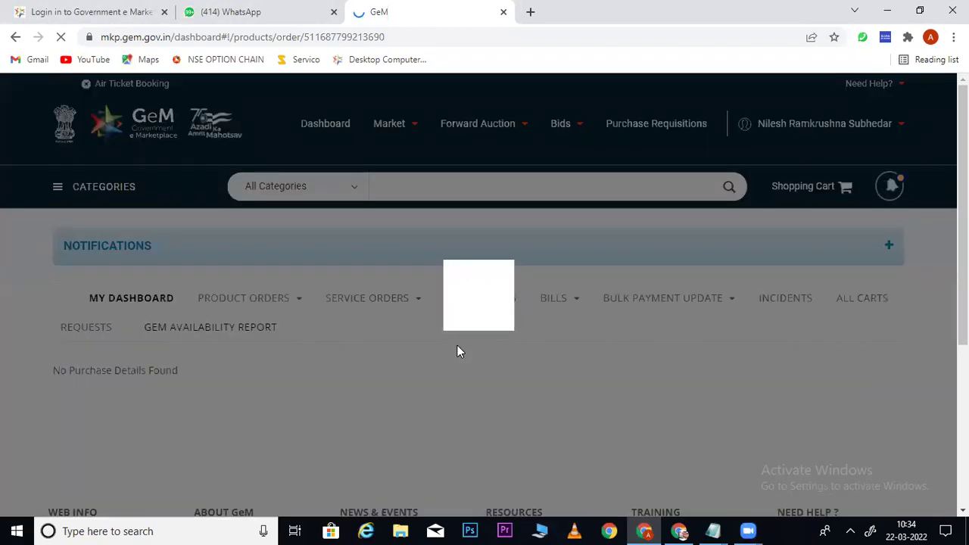
{"action": "scroll", "coordinate": [484, 303], "scroll_direction": "down", "scroll_amount": 5}
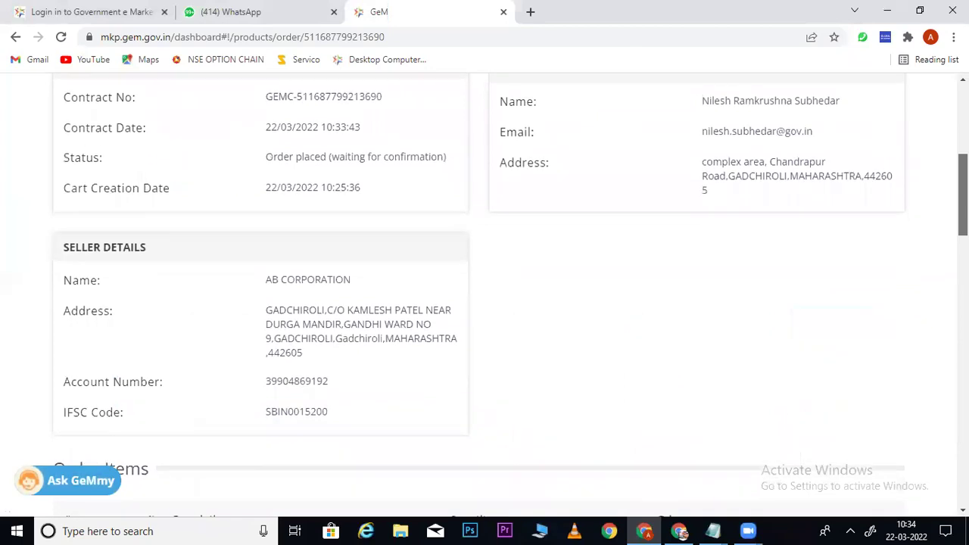
{"action": "scroll", "coordinate": [484, 302], "scroll_direction": "down", "scroll_amount": 12}
{"action": "scroll", "coordinate": [484, 295], "scroll_direction": "down", "scroll_amount": 7}
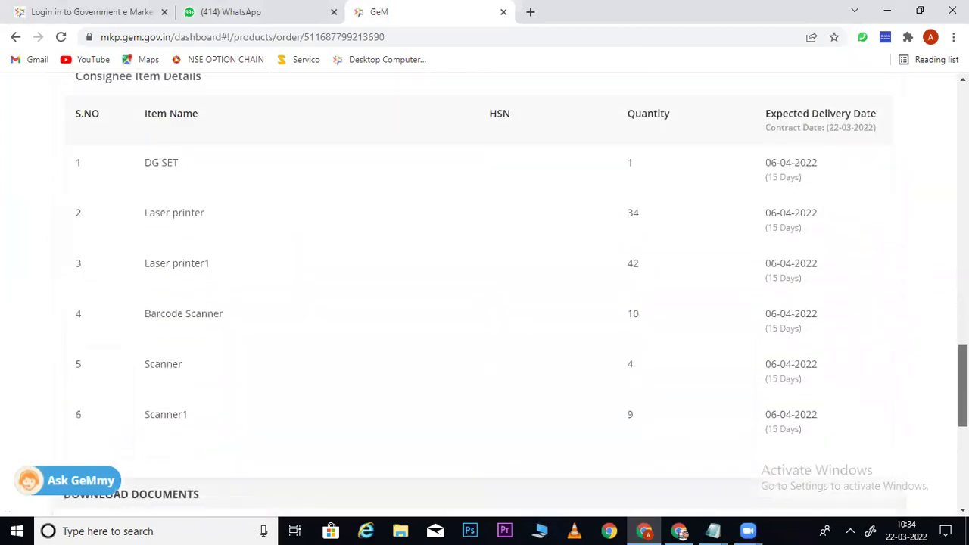
{"action": "scroll", "coordinate": [485, 295], "scroll_direction": "up", "scroll_amount": 5}
{"action": "scroll", "coordinate": [936, 227], "scroll_direction": "up", "scroll_amount": 15}
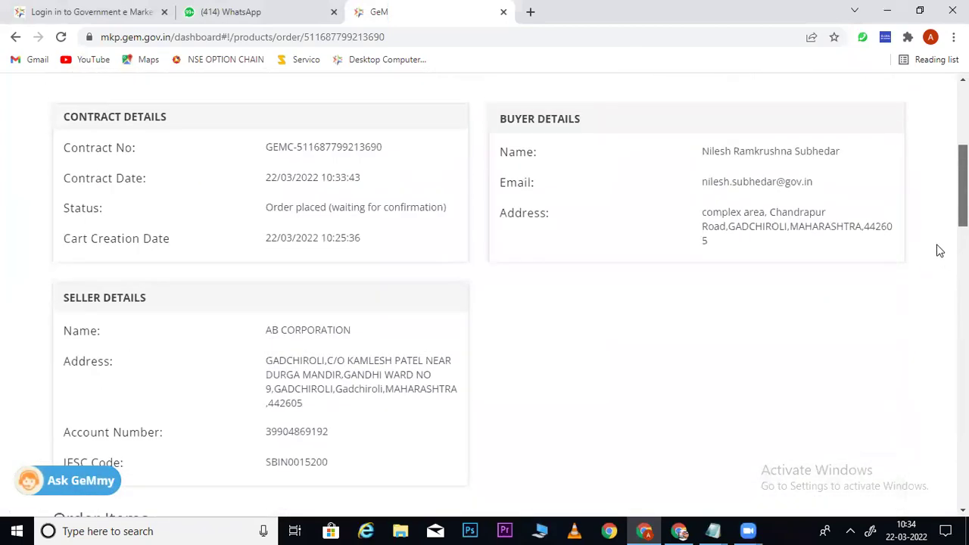
{"action": "scroll", "coordinate": [936, 227], "scroll_direction": "up", "scroll_amount": 2}
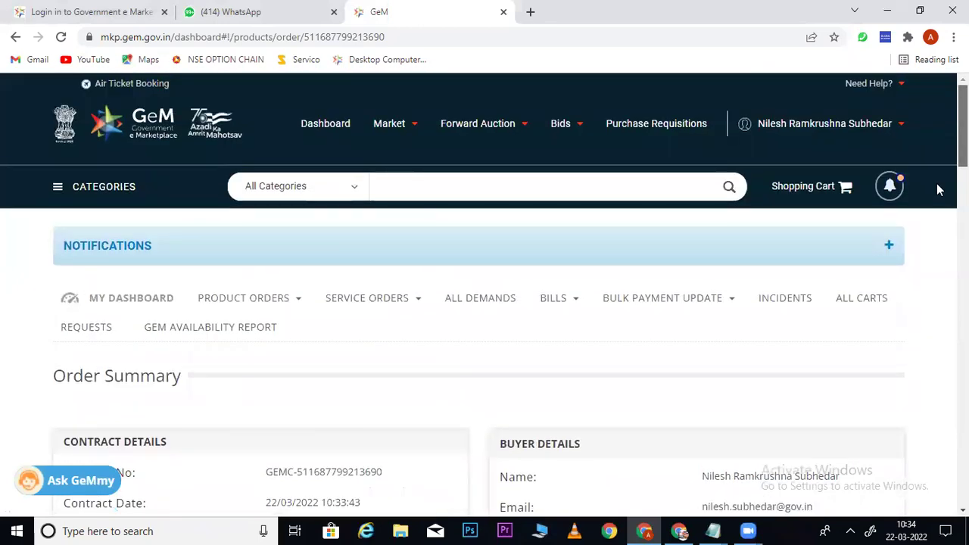